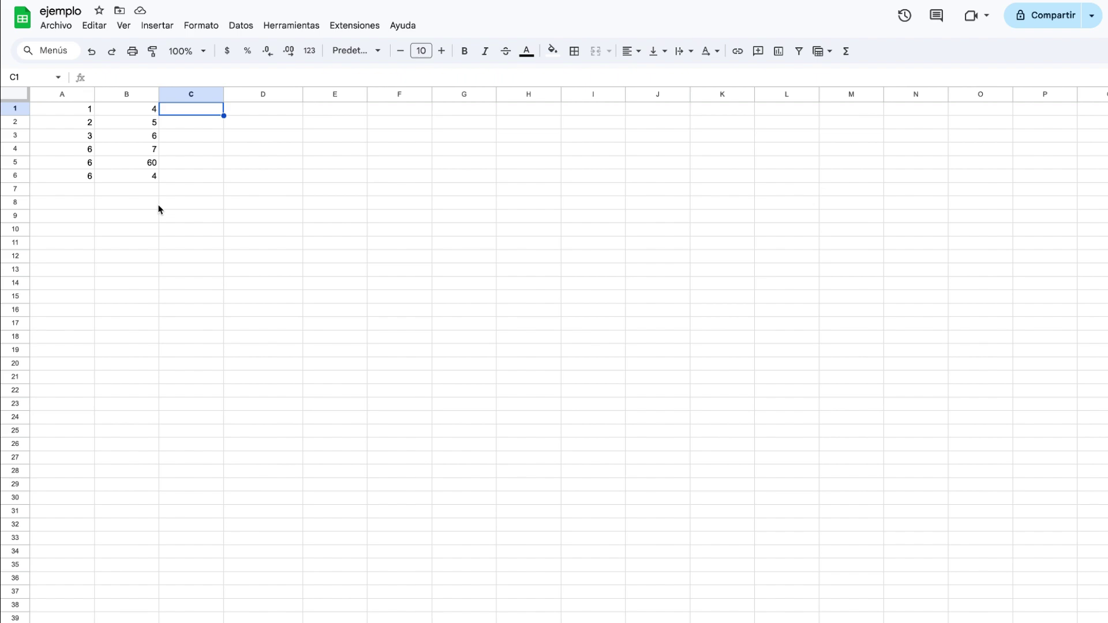
Fill A4's value 6 down column A and B2's value 5 down column B to row 10.
{"action": "left_click", "coordinate": [111, 205]}
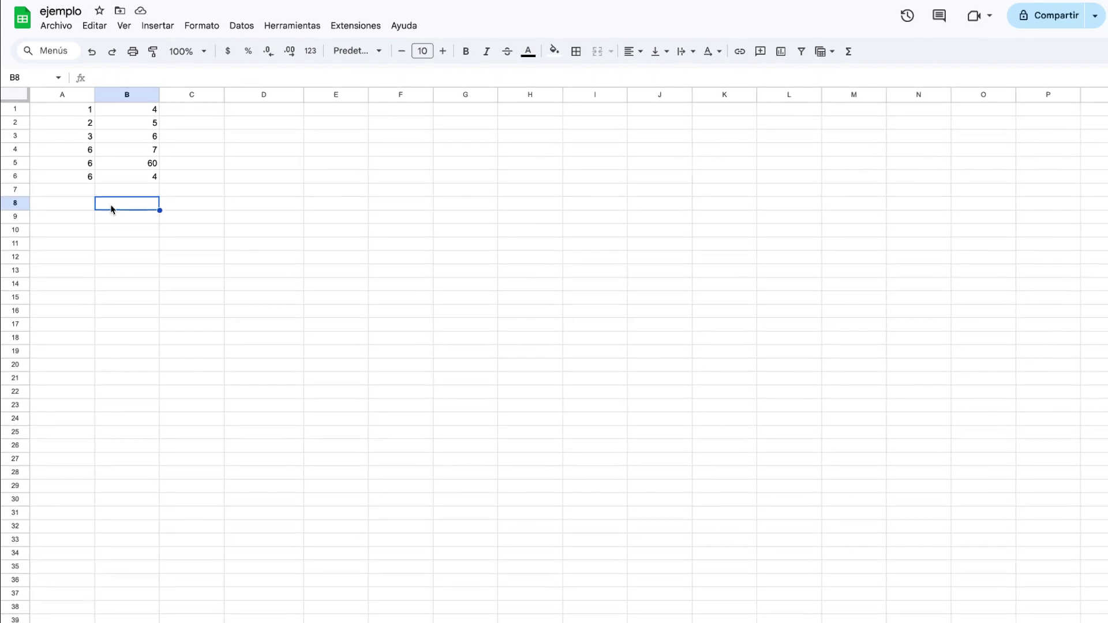
{"action": "left_click", "coordinate": [87, 177]}
{"action": "left_click", "coordinate": [92, 151]}
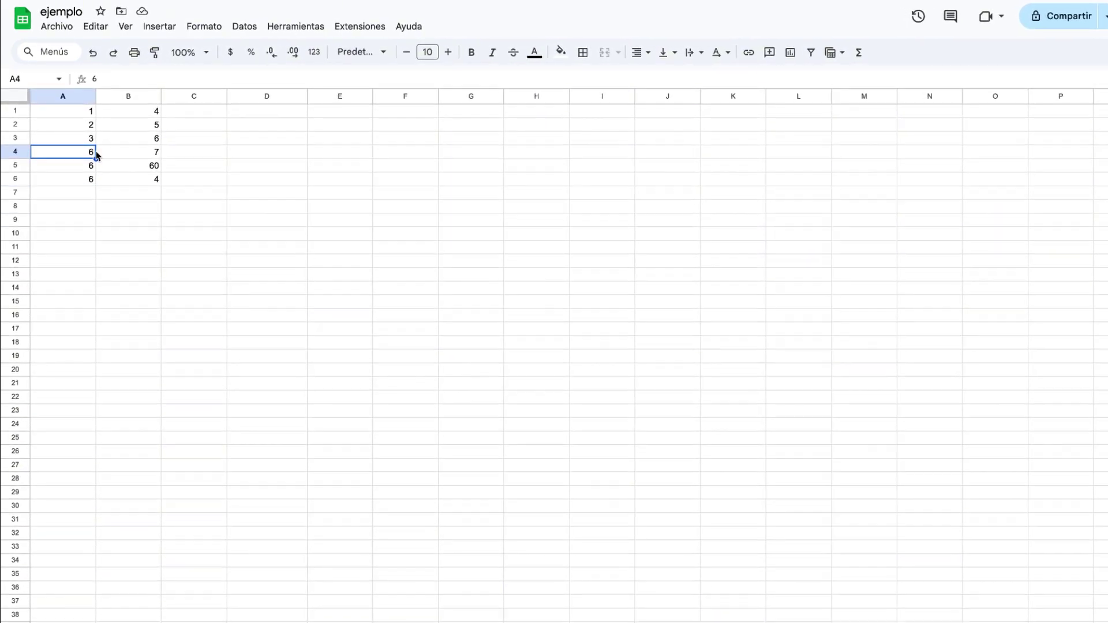
{"action": "left_click_drag", "start_coordinate": [95, 155], "coordinate": [91, 232]}
{"action": "left_click", "coordinate": [143, 155]}
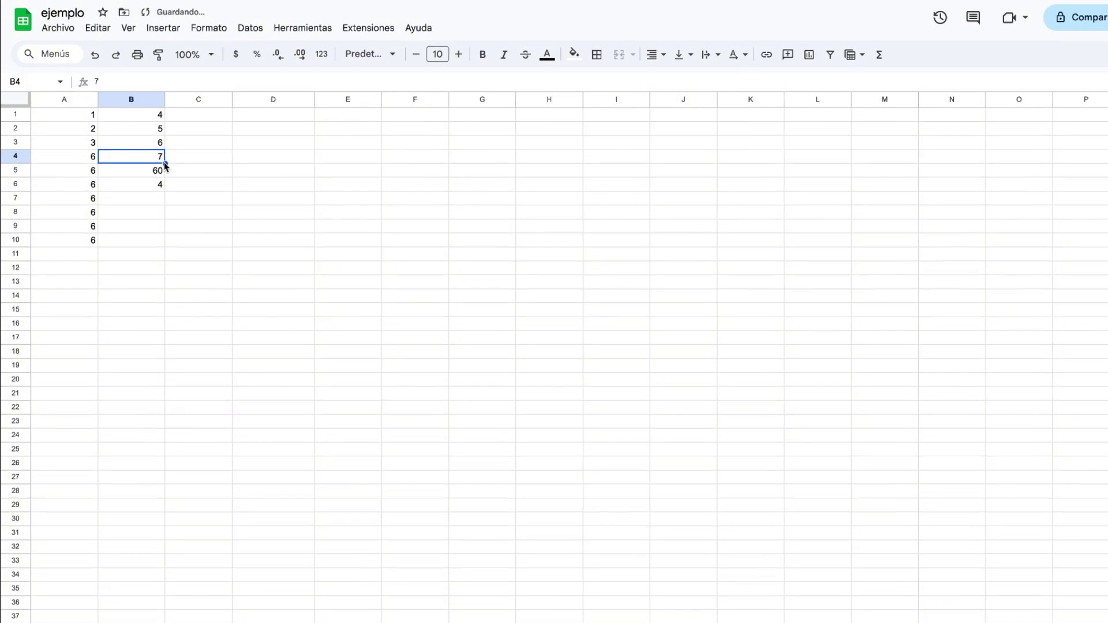
{"action": "left_click", "coordinate": [157, 129]}
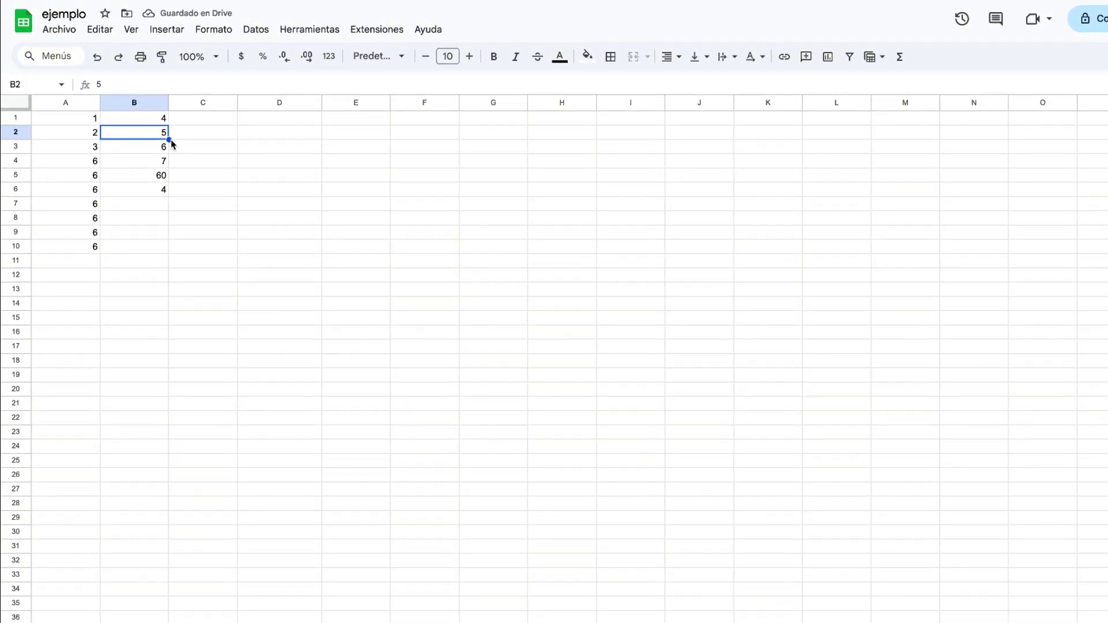
{"action": "left_click_drag", "start_coordinate": [169, 140], "coordinate": [166, 247]}
{"action": "left_click", "coordinate": [87, 265]}
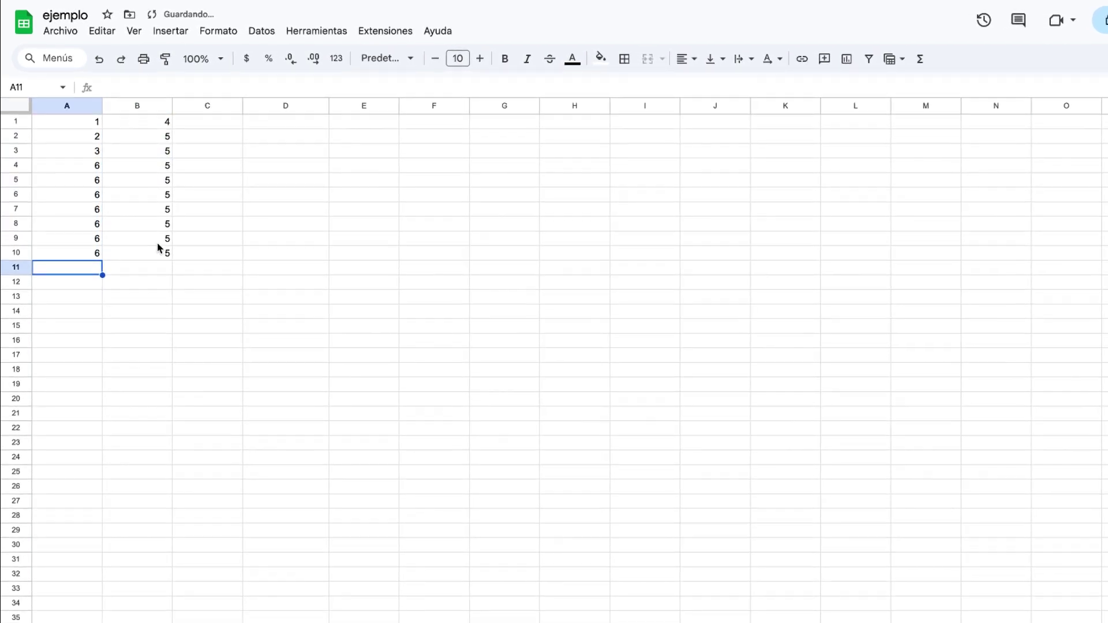
Clear the block A4:B10, leaving only rows 1–3 of data.
{"action": "left_click", "coordinate": [132, 272]}
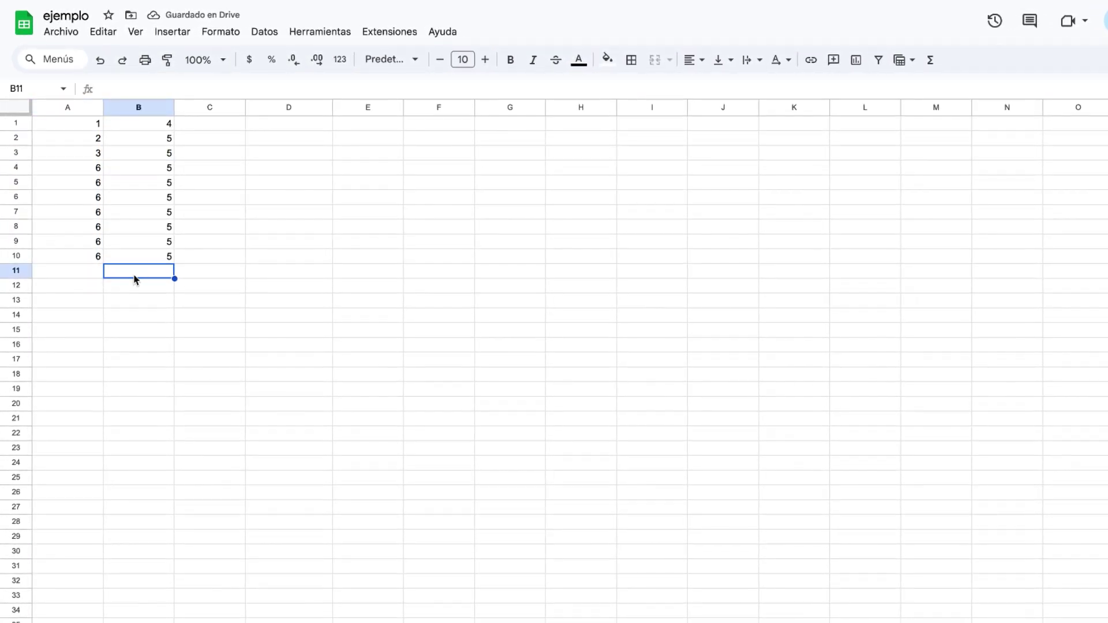
{"action": "left_click", "coordinate": [93, 274]}
{"action": "left_click", "coordinate": [171, 292]}
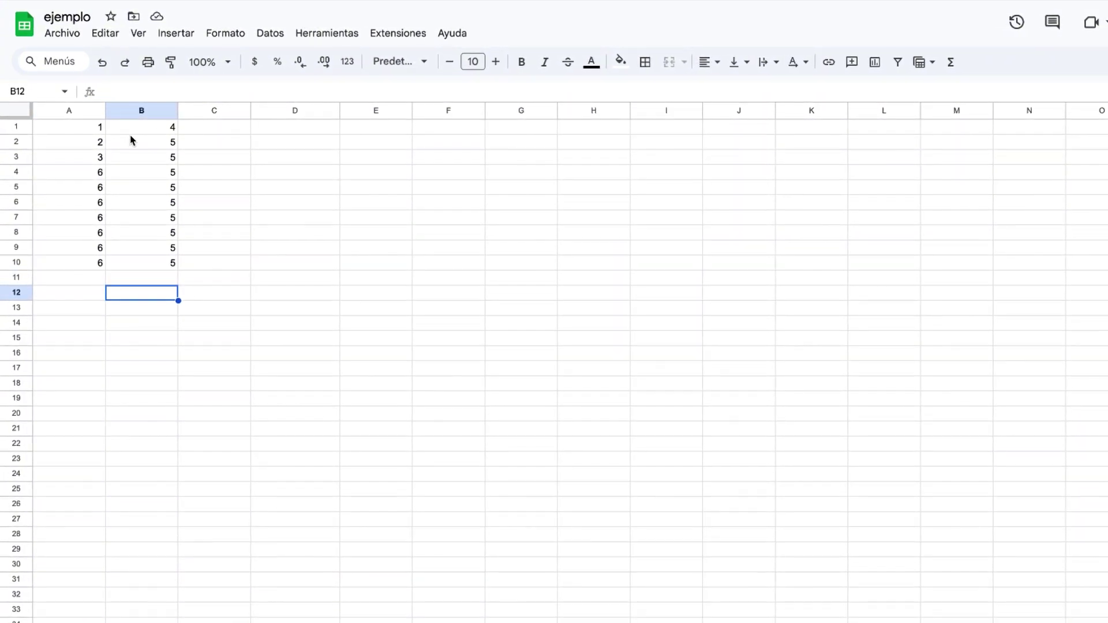
{"action": "left_click", "coordinate": [99, 158]}
{"action": "left_click_drag", "start_coordinate": [103, 173], "coordinate": [166, 279]}
{"action": "key", "text": "Delete"}
{"action": "left_click", "coordinate": [132, 197]}
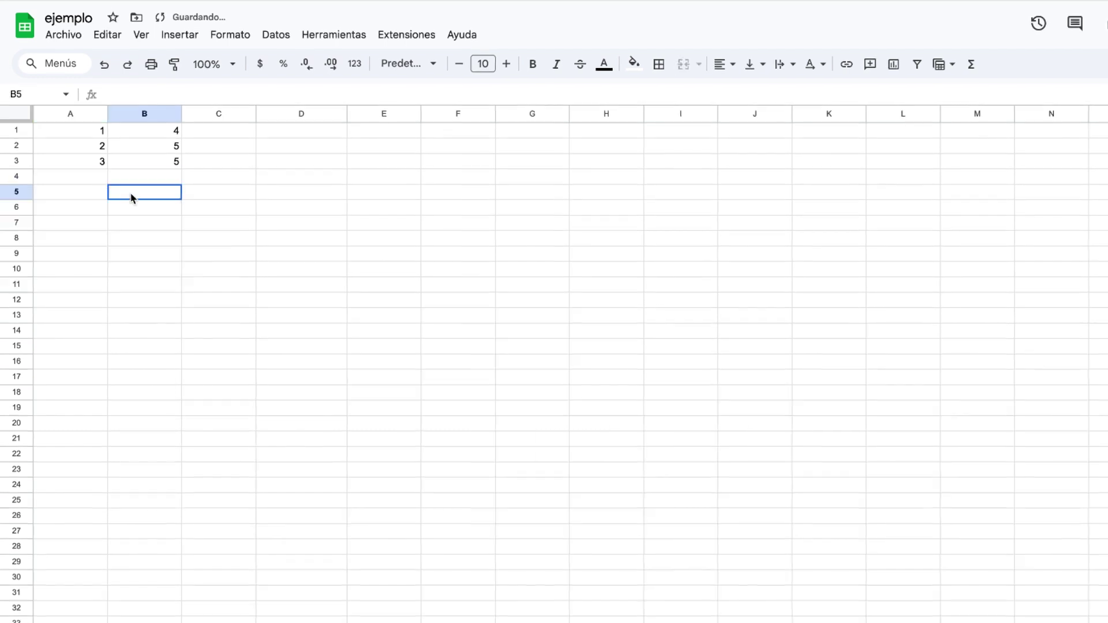
{"action": "left_click", "coordinate": [76, 178]}
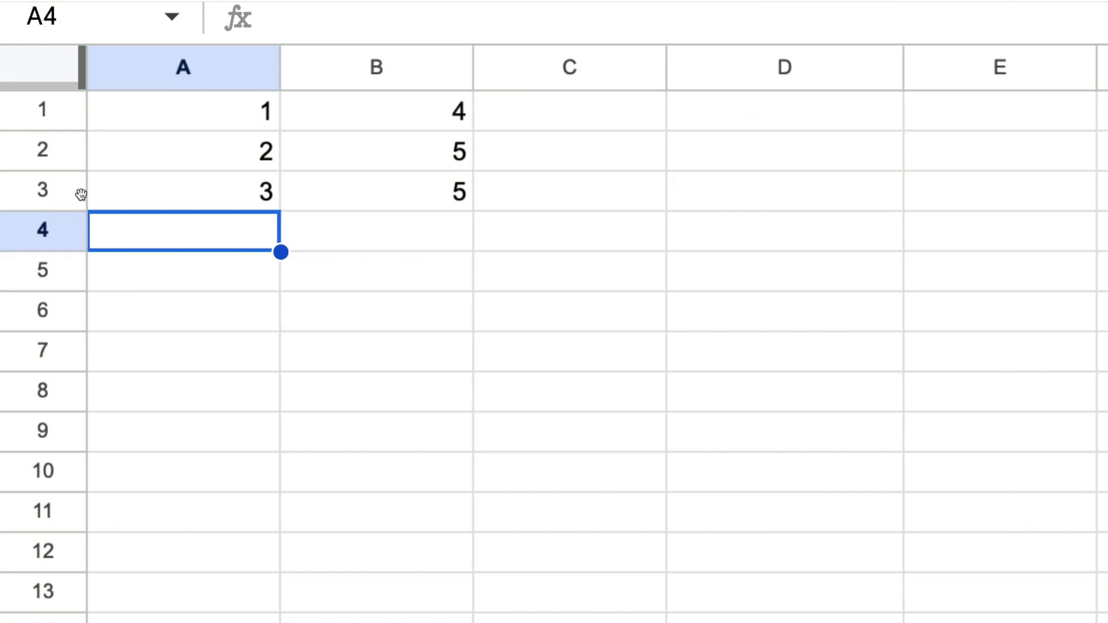
{"action": "type", "text": "+"}
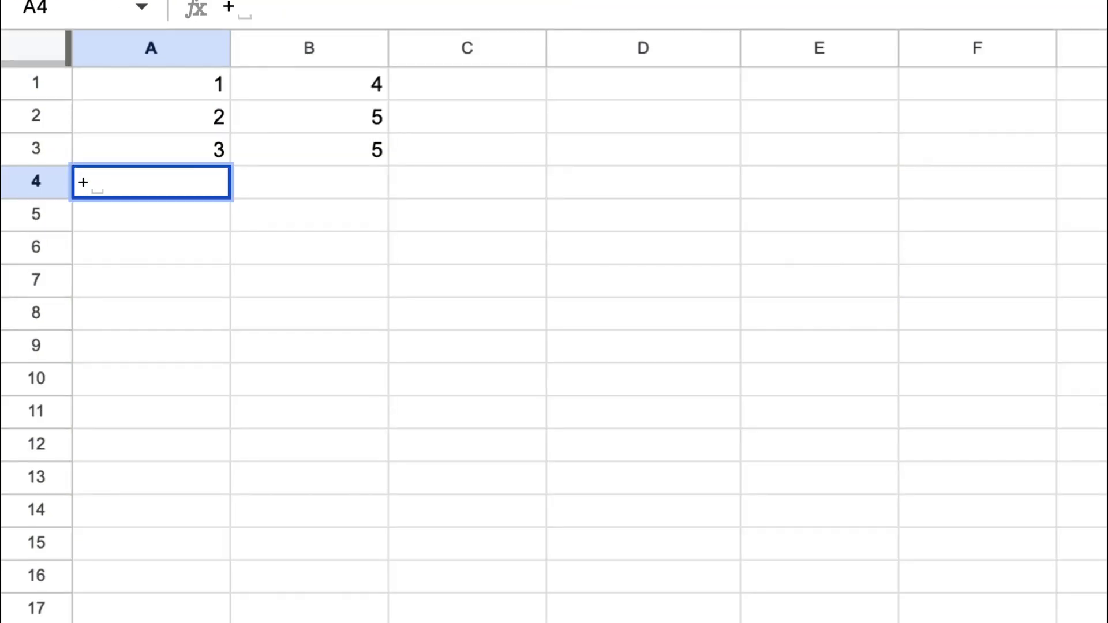
{"action": "type", "text": "A"}
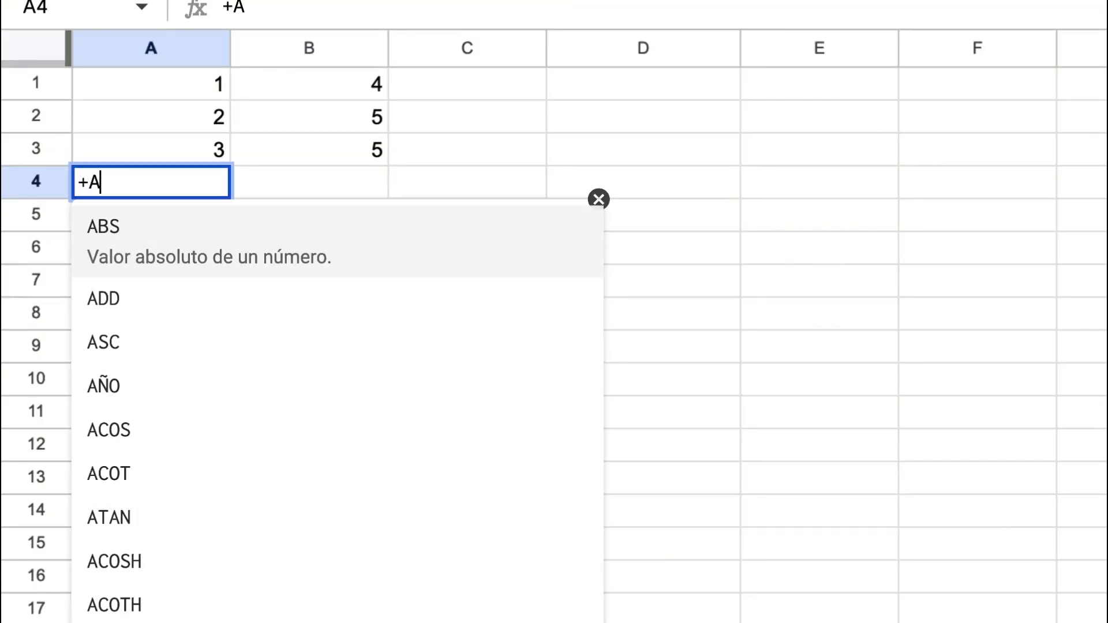
{"action": "type", "text": "1"}
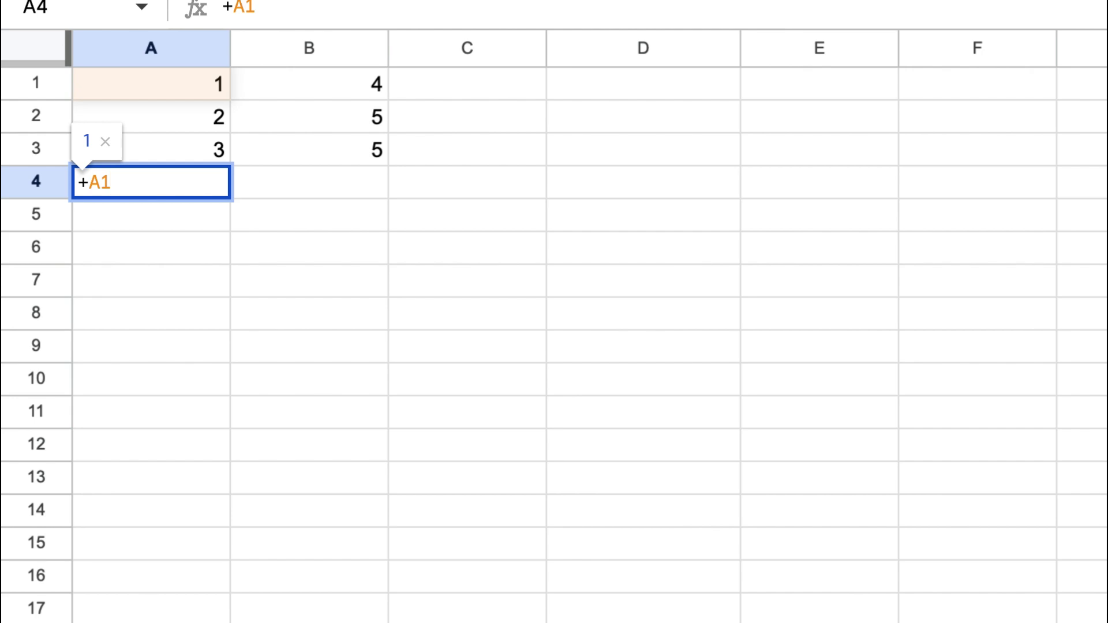
{"action": "type", "text": "+"}
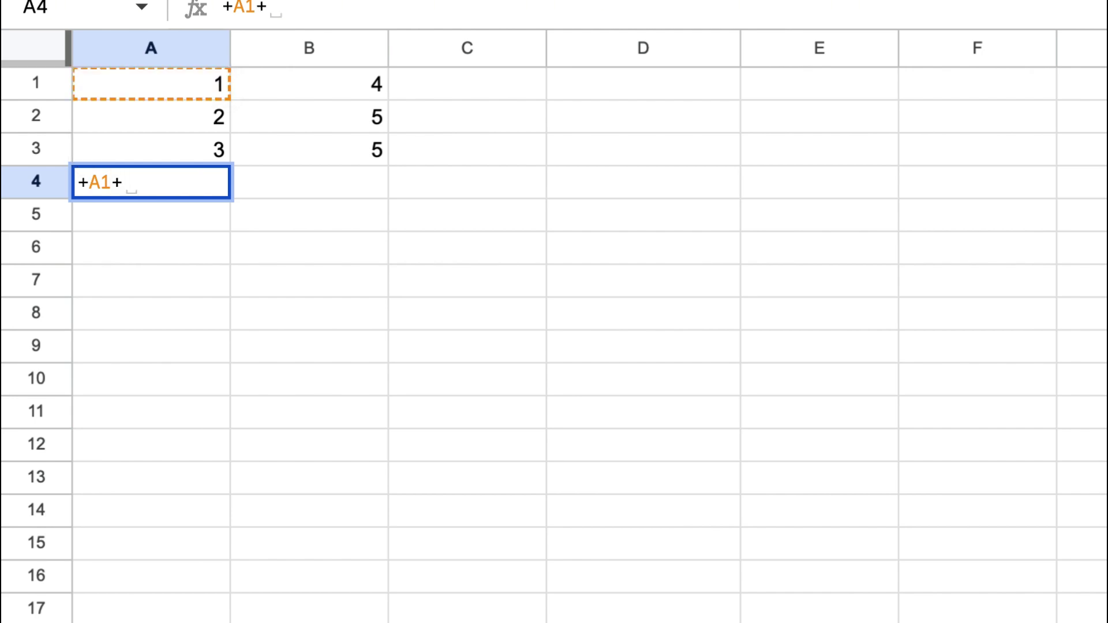
{"action": "type", "text": "A2"}
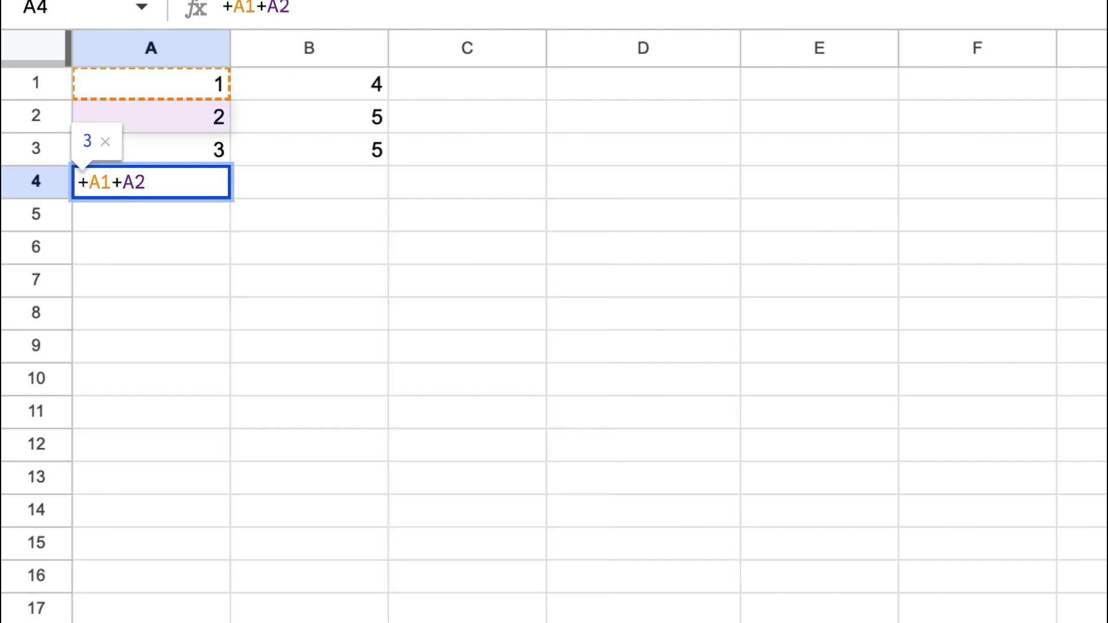
{"action": "type", "text": "+A"}
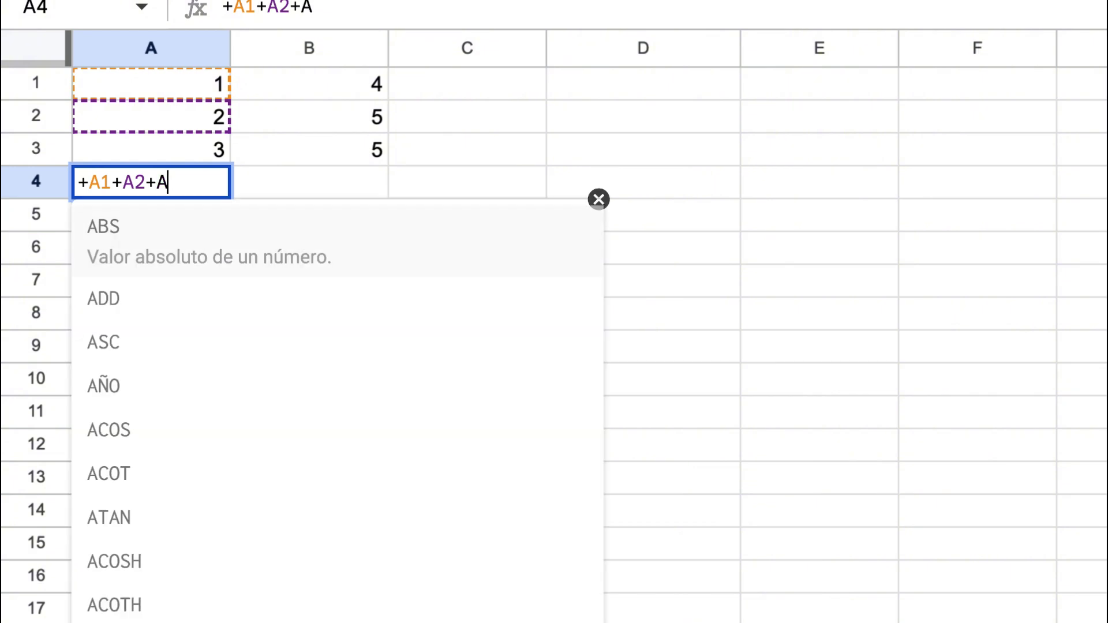
{"action": "type", "text": "#"}
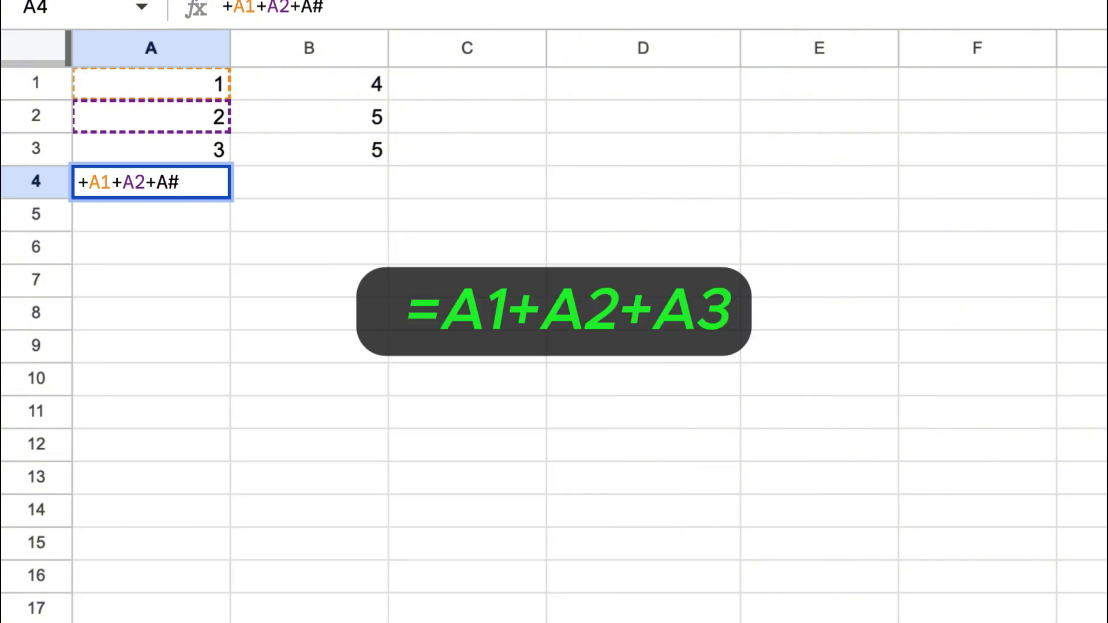
{"action": "key", "text": "BackSpace"}
{"action": "type", "text": "3"}
{"action": "key", "text": "Return"}
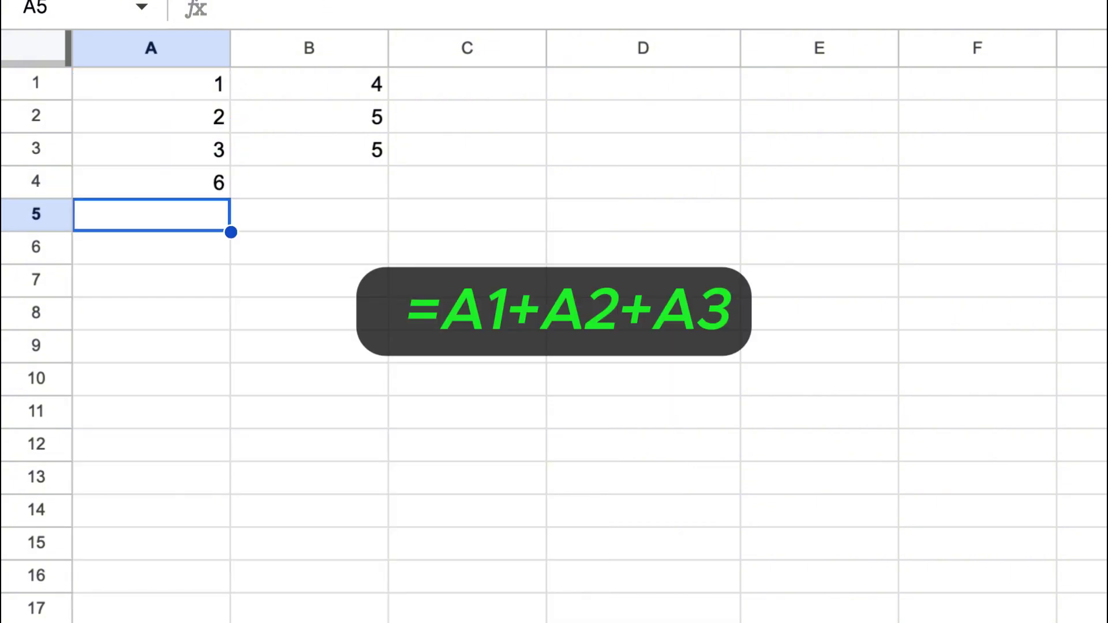
{"action": "left_click", "coordinate": [196, 185]}
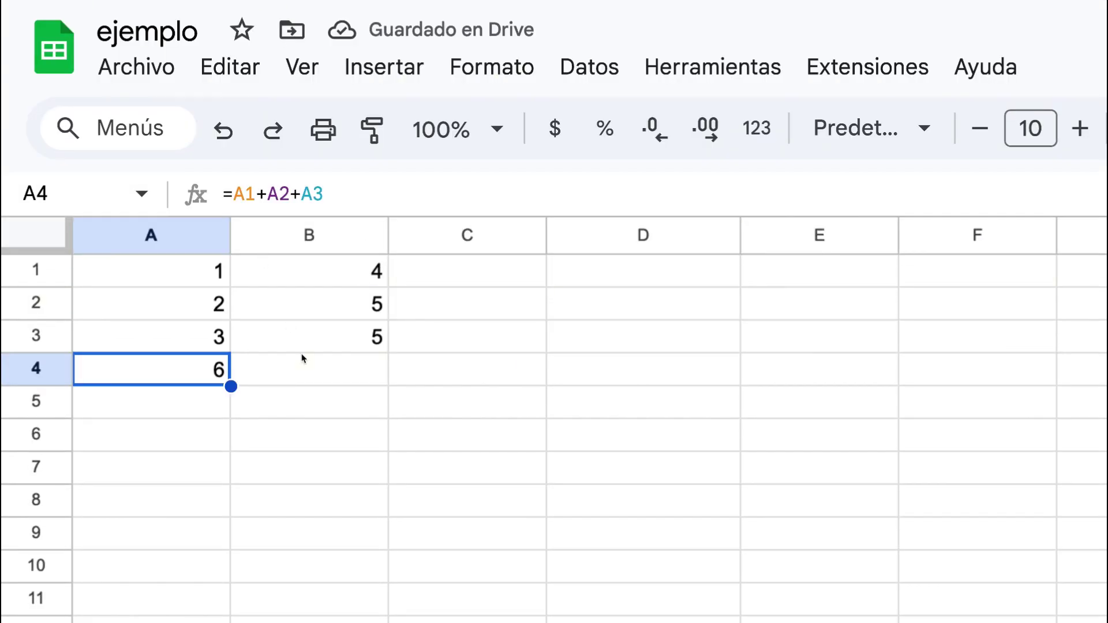
{"action": "double_click", "coordinate": [206, 376]}
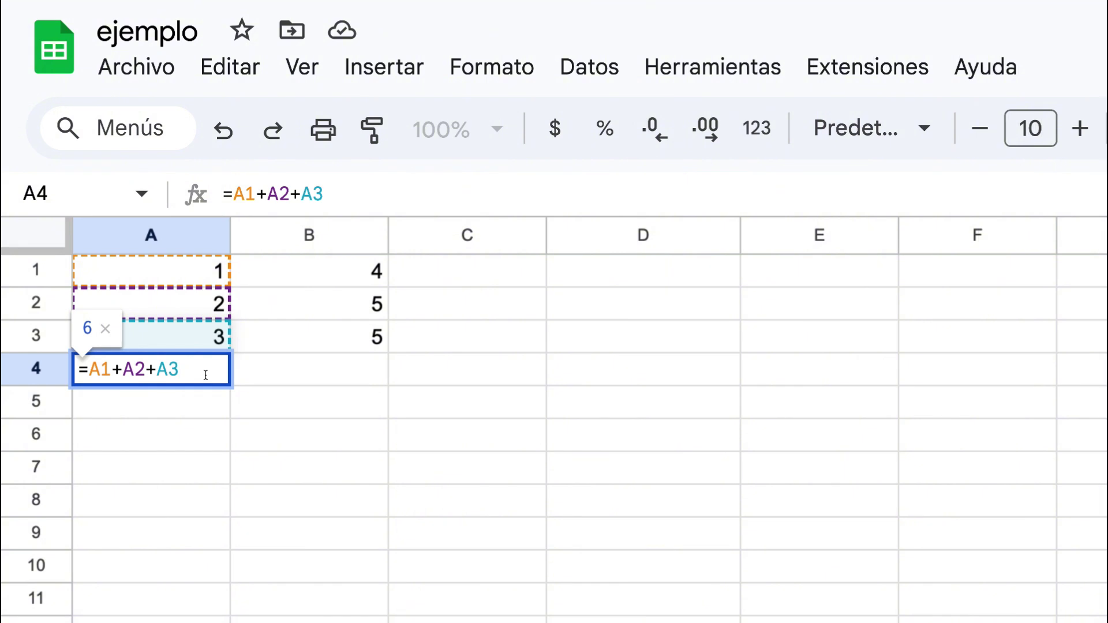
{"action": "key", "text": "Return"}
{"action": "left_click", "coordinate": [219, 370]}
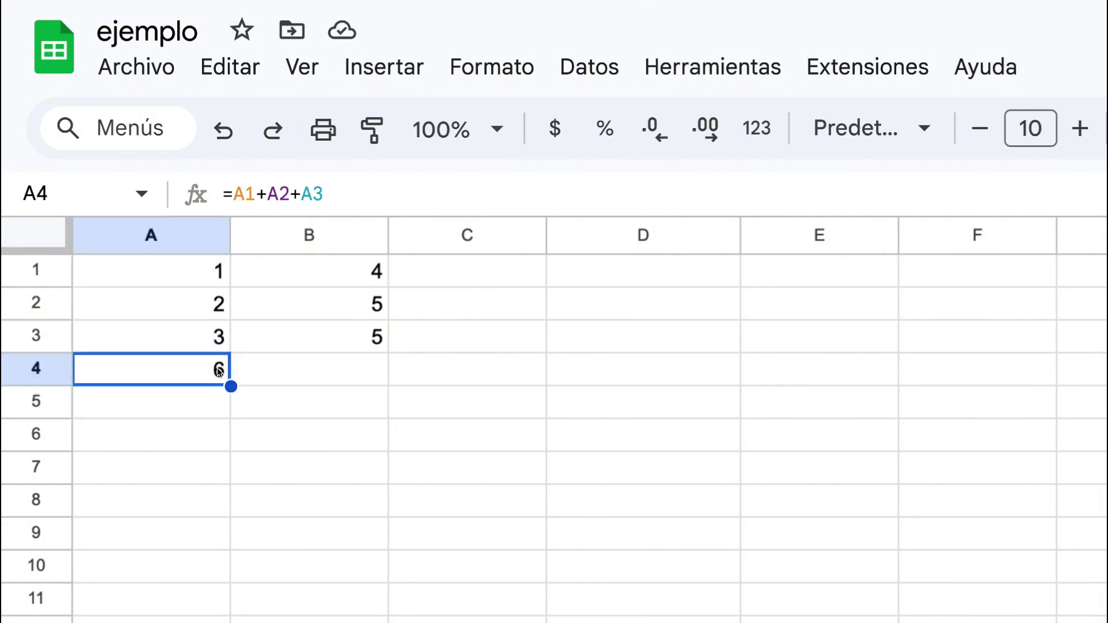
{"action": "key", "text": "Delete"}
{"action": "left_click", "coordinate": [207, 298]}
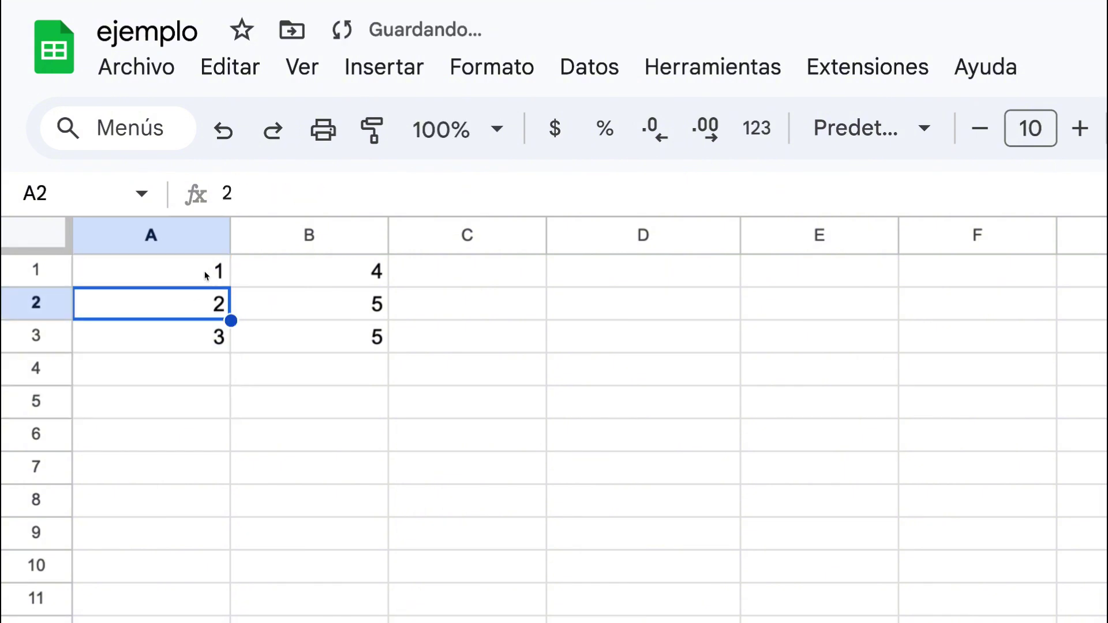
Extend A1:A3 as a series to 10 and B1:B3's trend down to 8.666666667 in B10.
{"action": "left_click", "coordinate": [218, 276]}
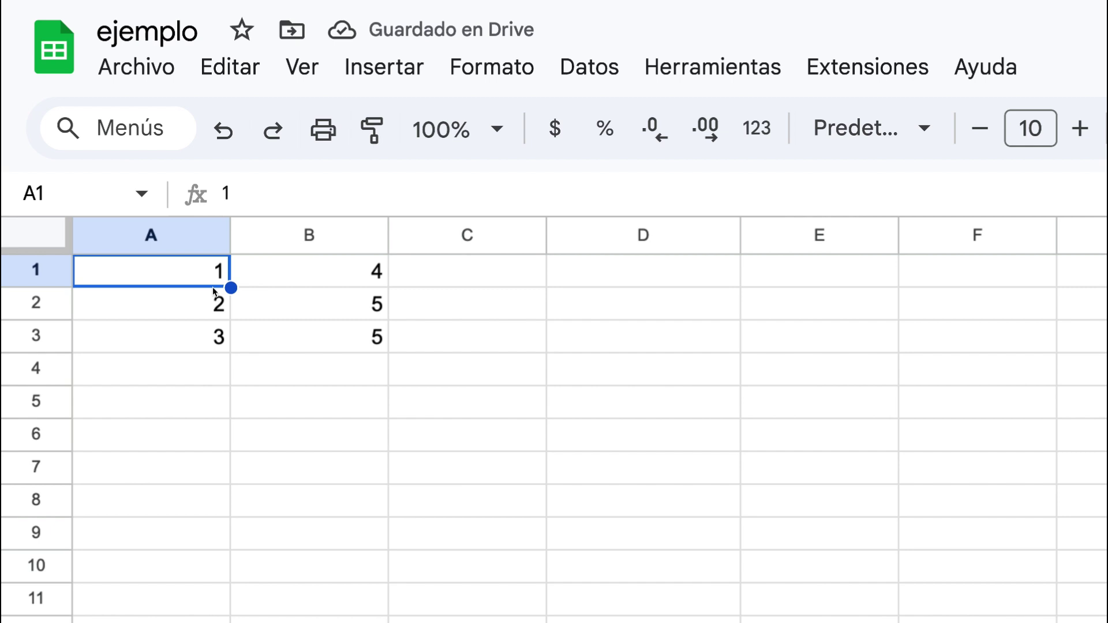
{"action": "left_click_drag", "start_coordinate": [214, 292], "coordinate": [213, 560]}
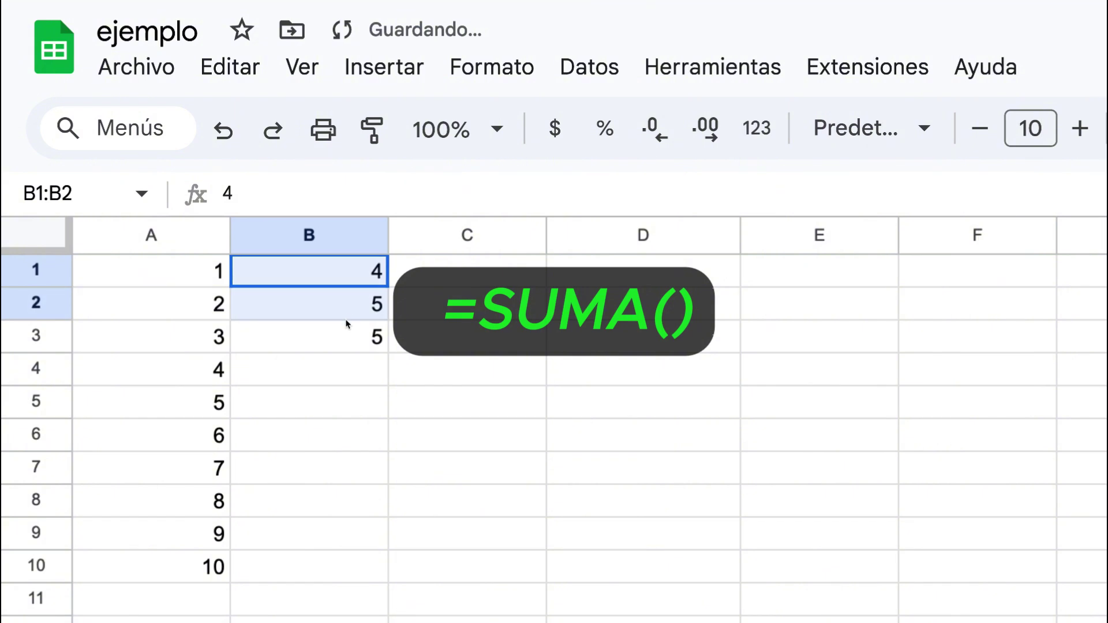
{"action": "left_click_drag", "start_coordinate": [345, 280], "coordinate": [369, 577]}
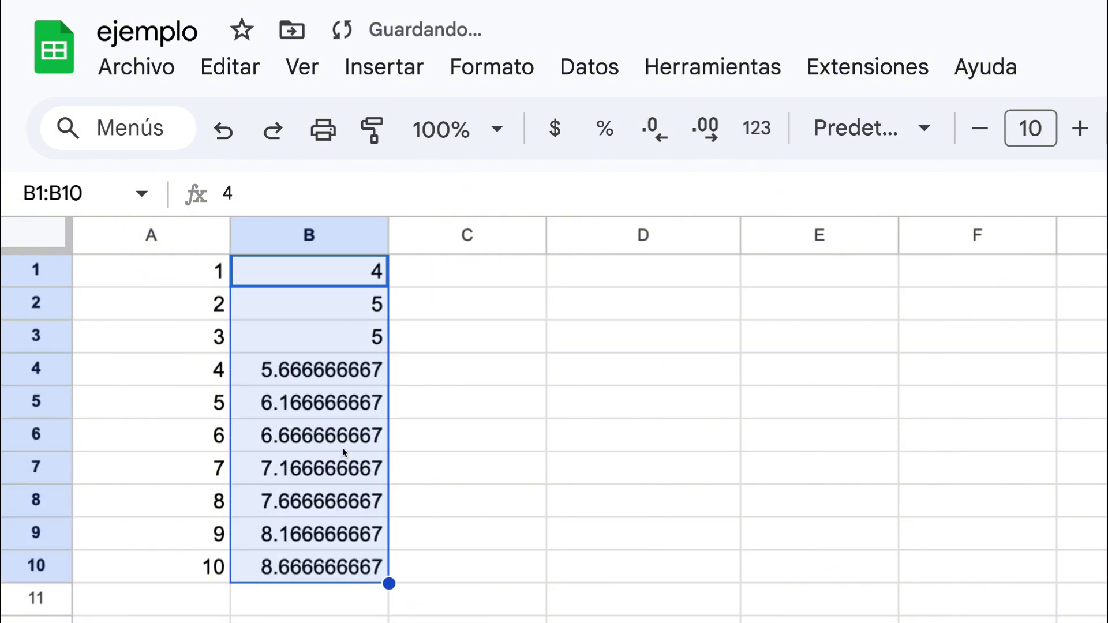
{"action": "left_click", "coordinate": [349, 450]}
{"action": "scroll", "coordinate": [349, 450], "scroll_direction": "down", "scroll_amount": 1}
{"action": "scroll", "coordinate": [350, 450], "scroll_direction": "down", "scroll_amount": 2}
{"action": "scroll", "coordinate": [350, 450], "scroll_direction": "up", "scroll_amount": 2}
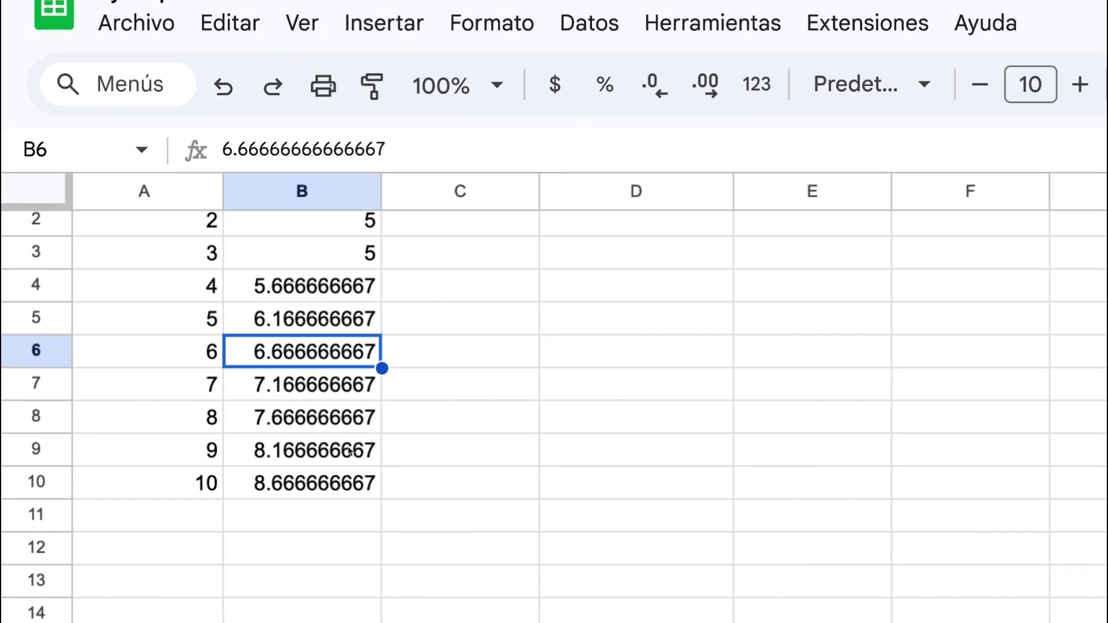
{"action": "scroll", "coordinate": [350, 450], "scroll_direction": "down", "scroll_amount": 1}
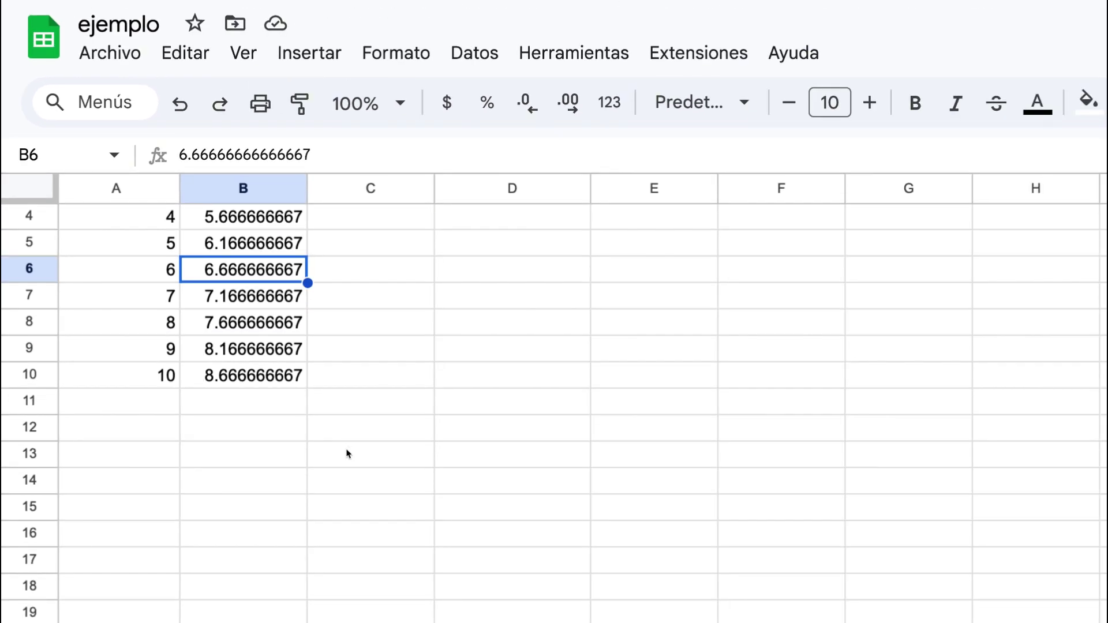
{"action": "scroll", "coordinate": [290, 422], "scroll_direction": "up", "scroll_amount": 1}
{"action": "scroll", "coordinate": [290, 422], "scroll_direction": "up", "scroll_amount": 2}
{"action": "scroll", "coordinate": [289, 422], "scroll_direction": "down", "scroll_amount": 1}
{"action": "scroll", "coordinate": [291, 440], "scroll_direction": "up", "scroll_amount": 1}
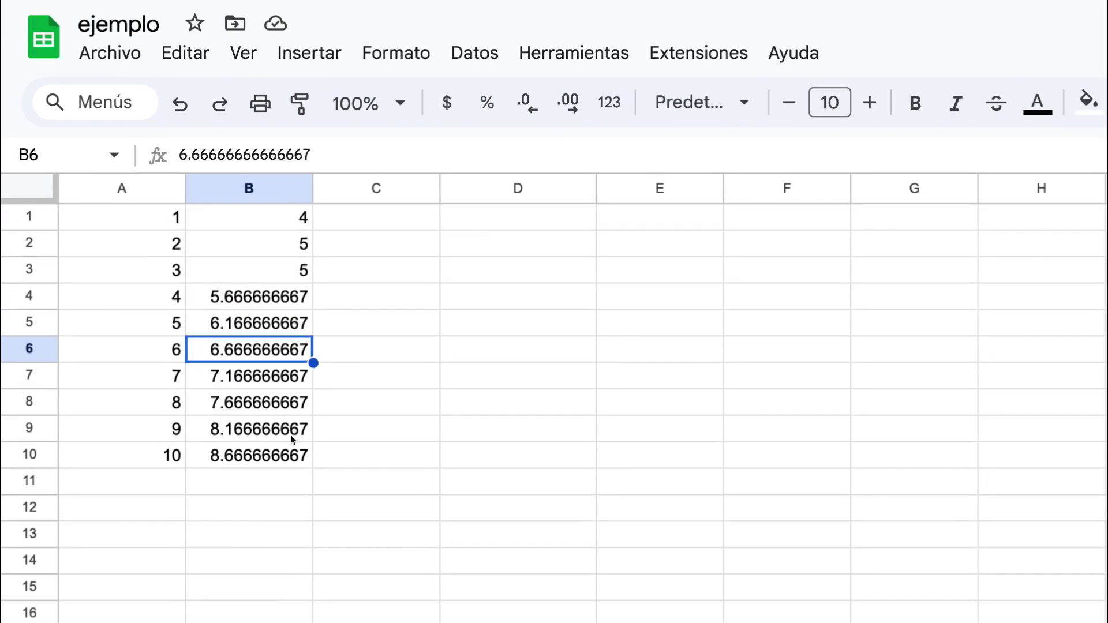
{"action": "left_click", "coordinate": [173, 493]}
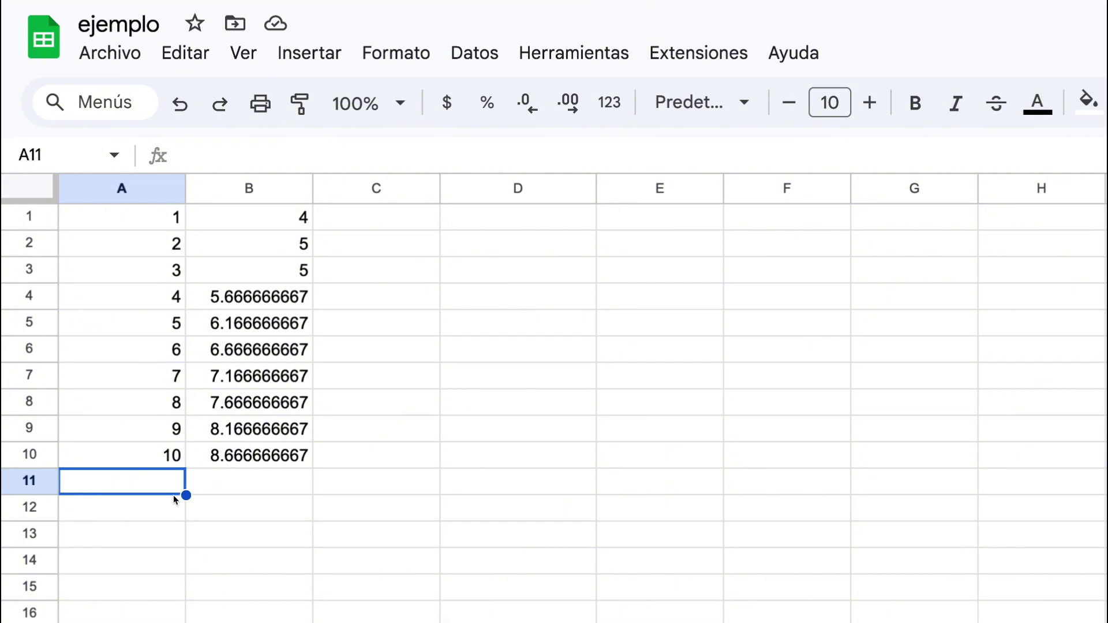
Enter =SUMA(A1:A10) in A12 so column A totals 55.
{"action": "key", "text": "Down"}
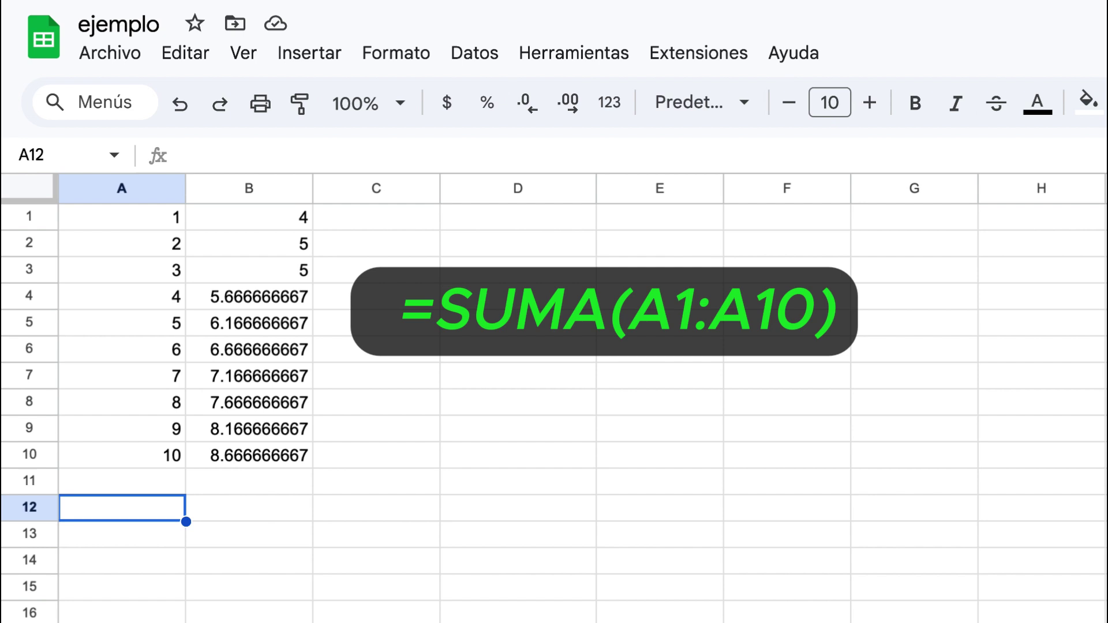
{"action": "type", "text": "+"}
{"action": "key", "text": "BackSpace"}
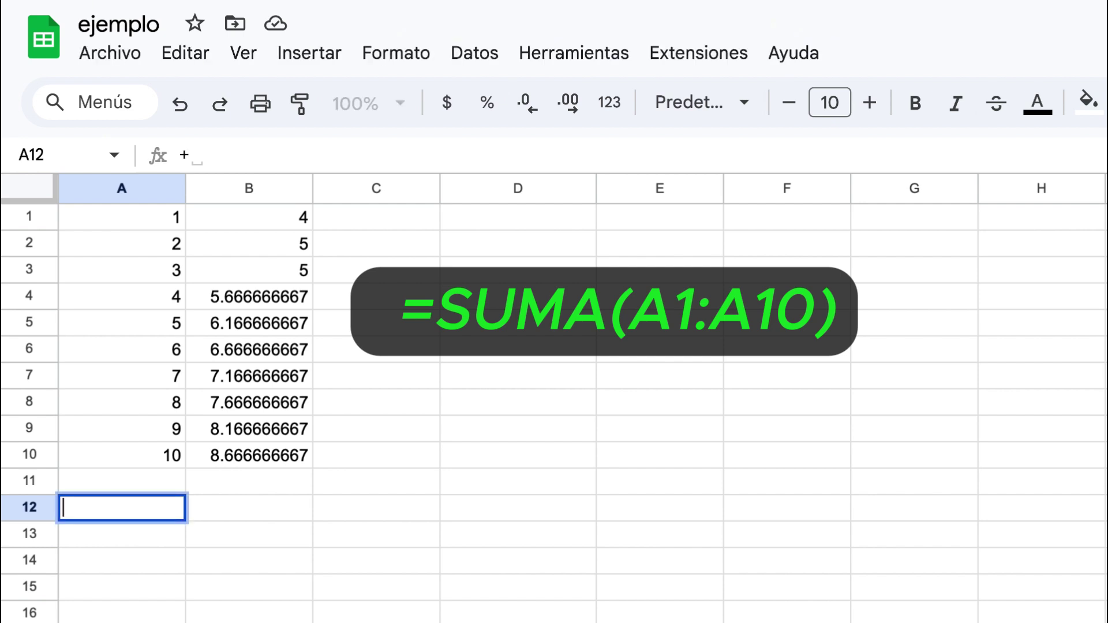
{"action": "type", "text": "=suma"}
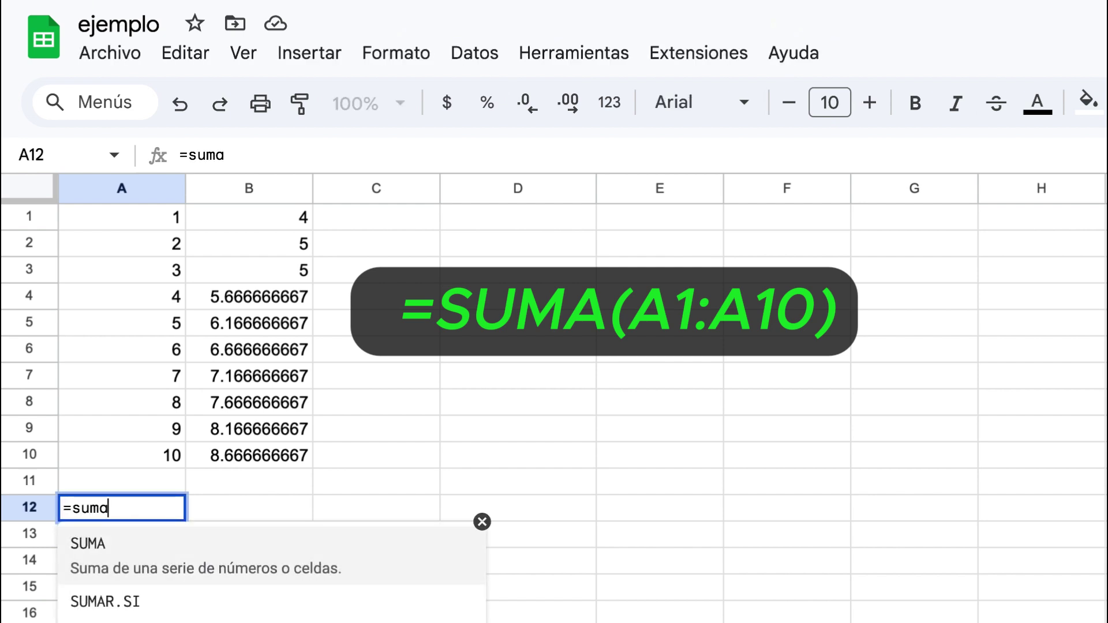
{"action": "key", "text": "BackSpace"}
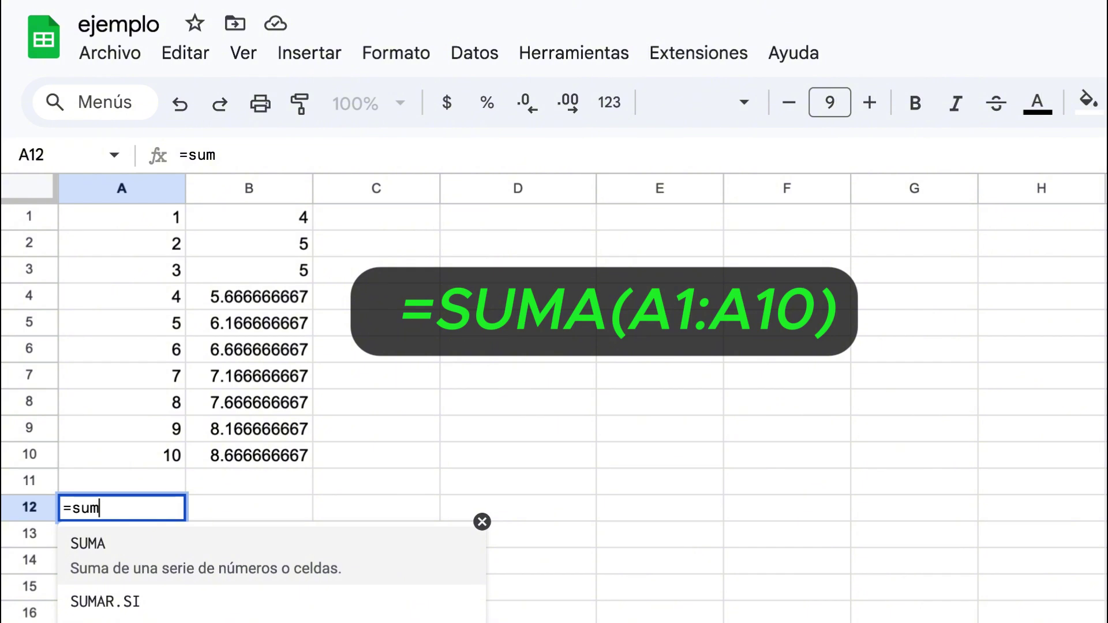
{"action": "key", "text": "Down"}
{"action": "left_click", "coordinate": [140, 547]}
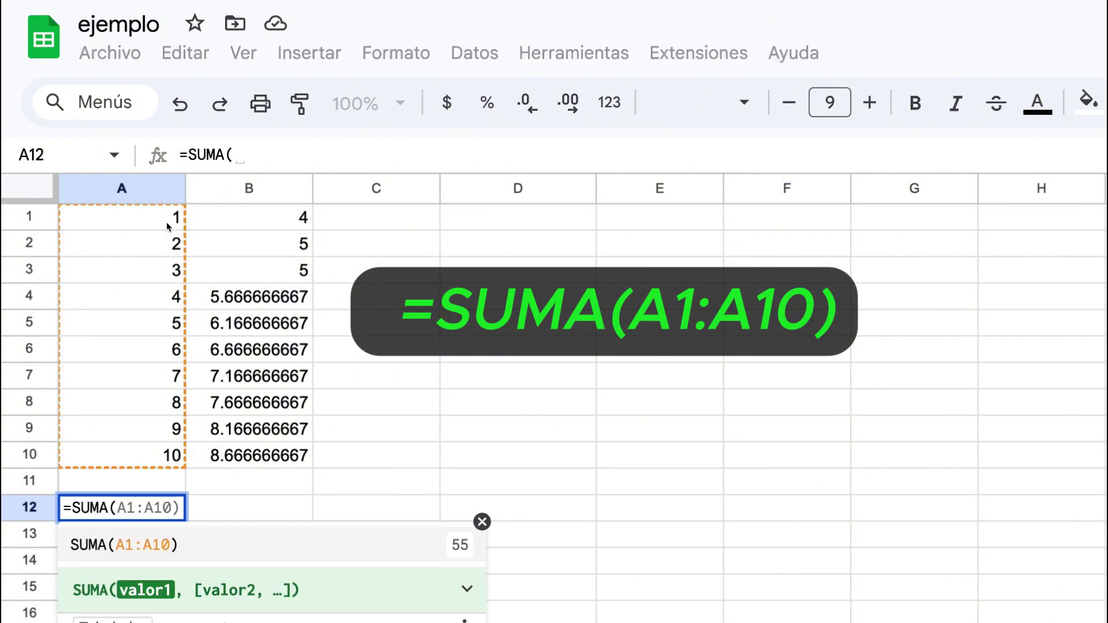
{"action": "left_click_drag", "start_coordinate": [166, 221], "coordinate": [156, 455]}
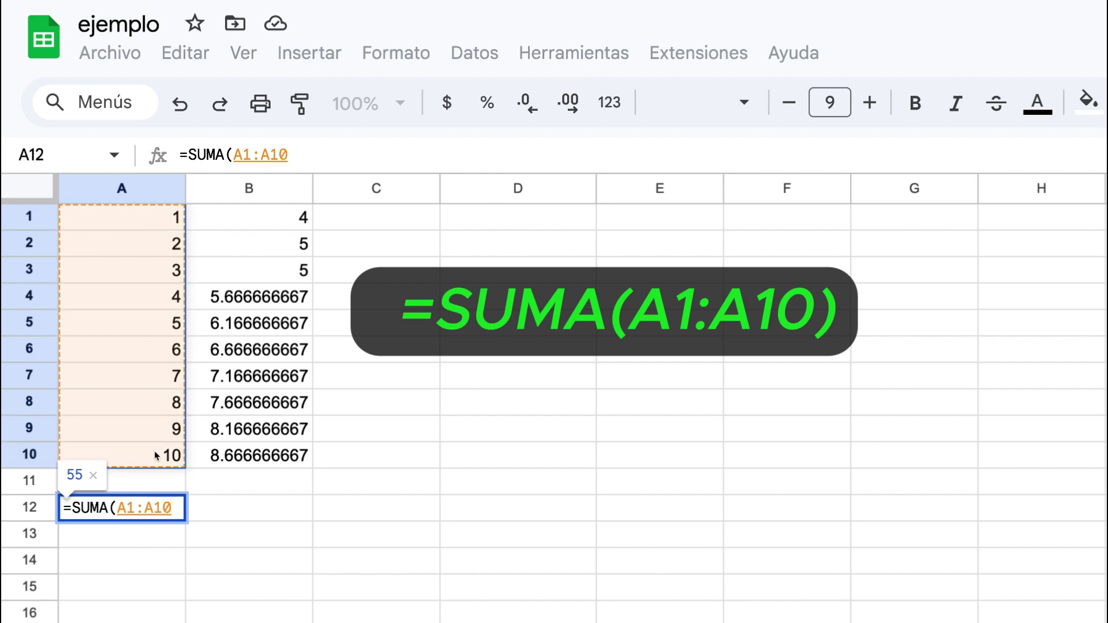
{"action": "type", "text": ")"}
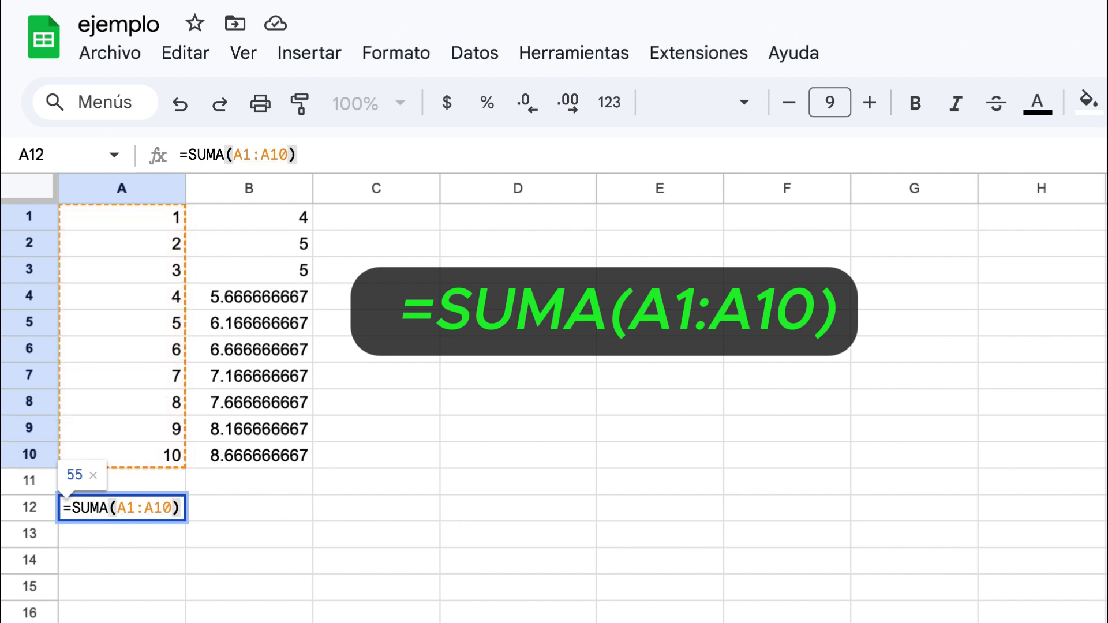
{"action": "key", "text": "Return"}
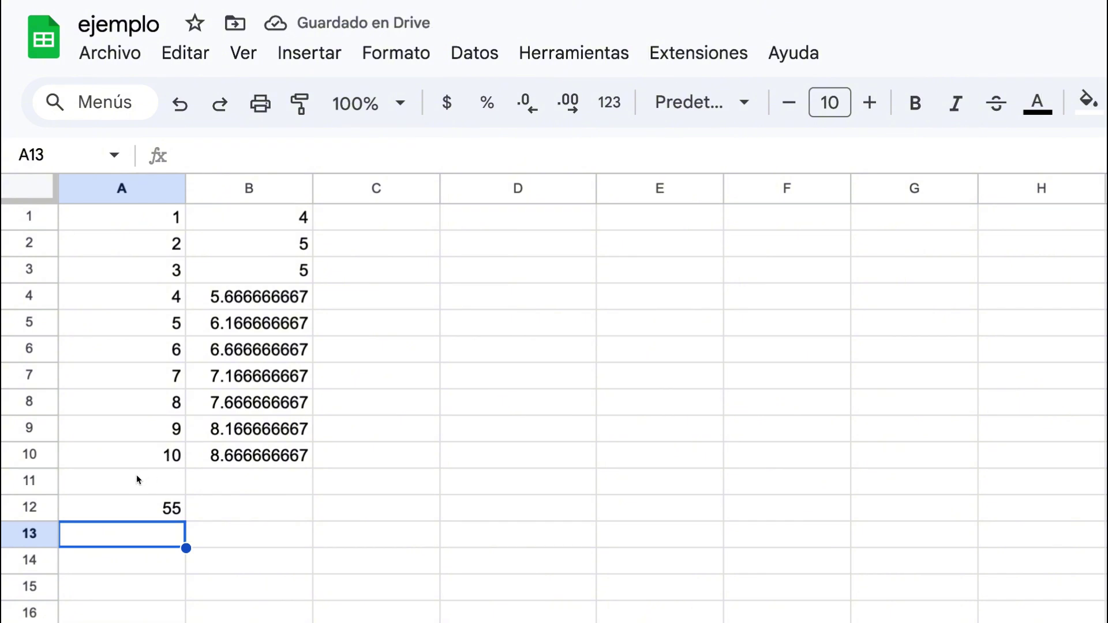
Enter 2, 3, 4 in B1:D1 and =SUMA(B1:D1) in E1, giving 9.
{"action": "left_click", "coordinate": [137, 516]}
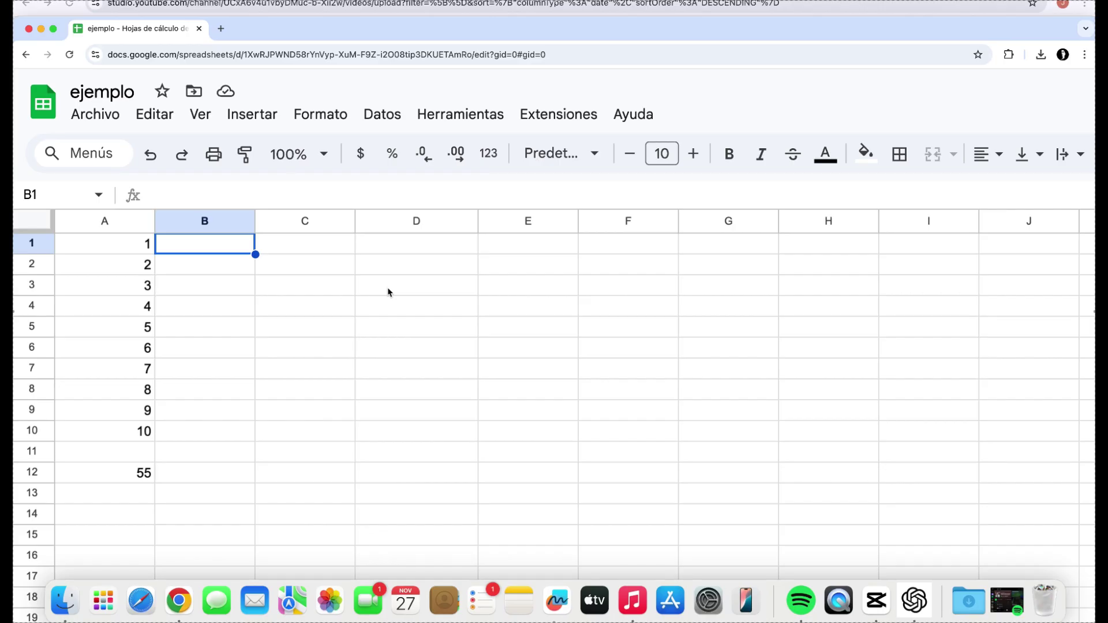
{"action": "type", "text": "2"}
{"action": "key", "text": "Tab"}
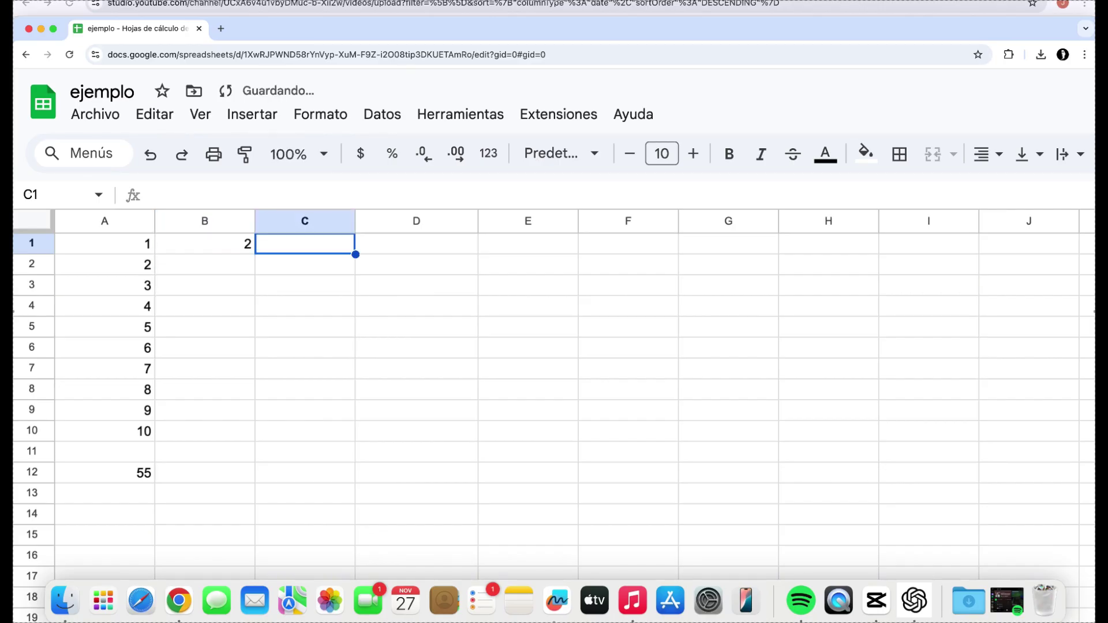
{"action": "type", "text": "3"}
{"action": "key", "text": "Tab"}
{"action": "type", "text": "4"}
{"action": "key", "text": "Tab"}
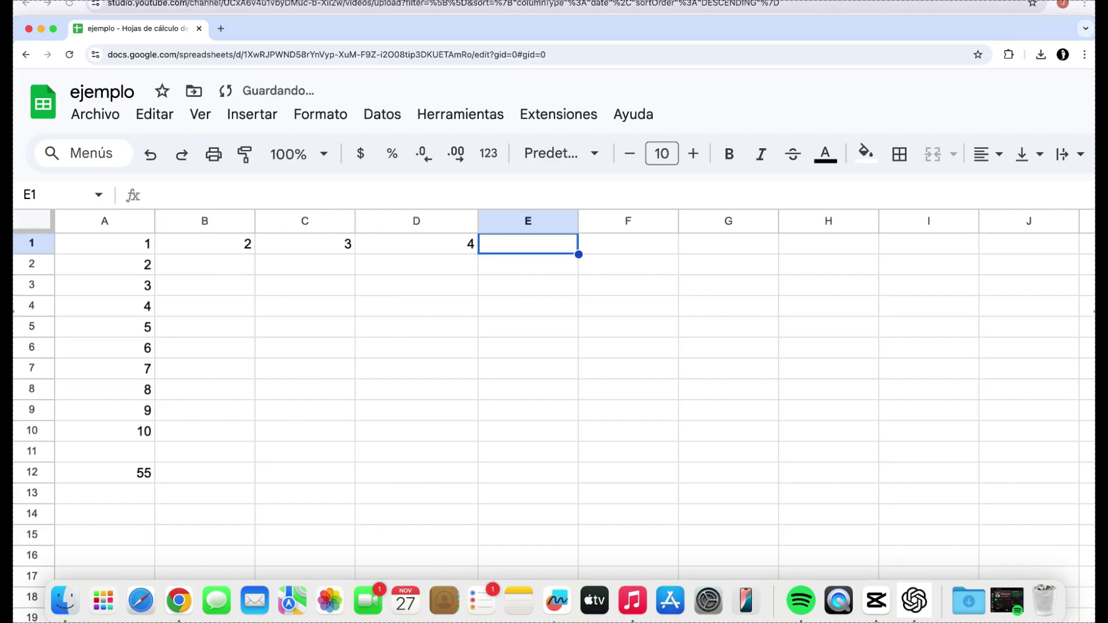
{"action": "type", "text": "="}
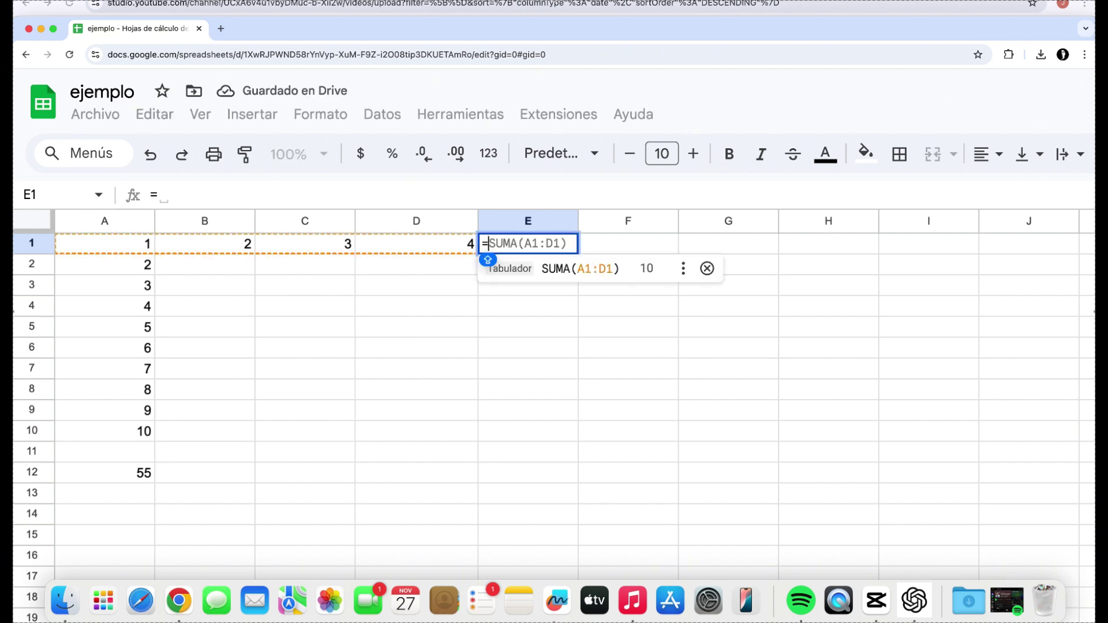
{"action": "type", "text": "SUMA("}
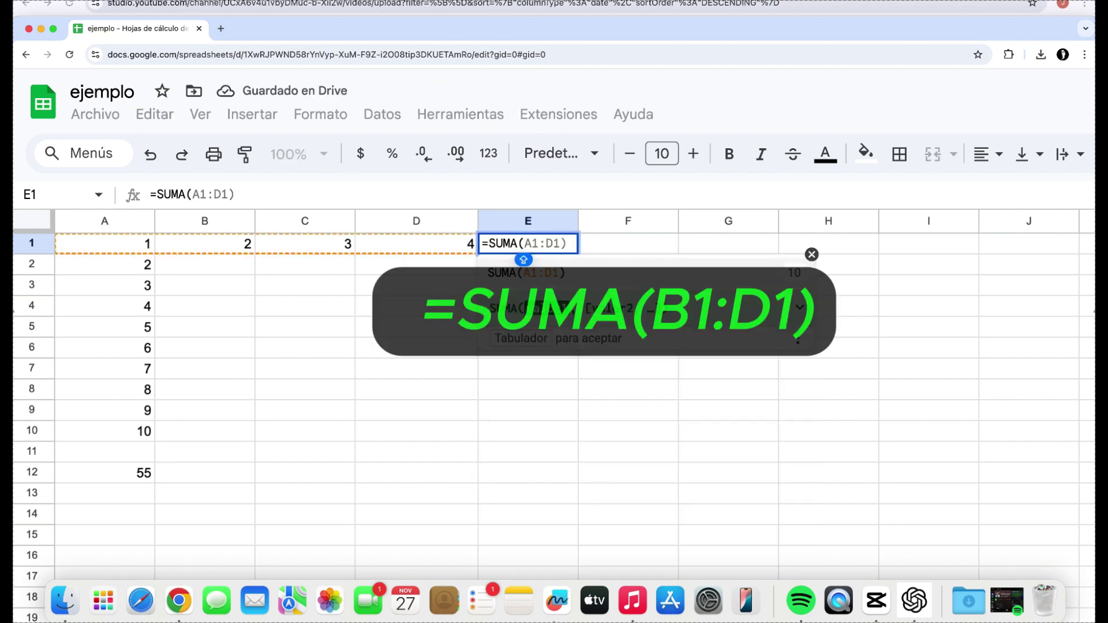
{"action": "type", "text": "B1"}
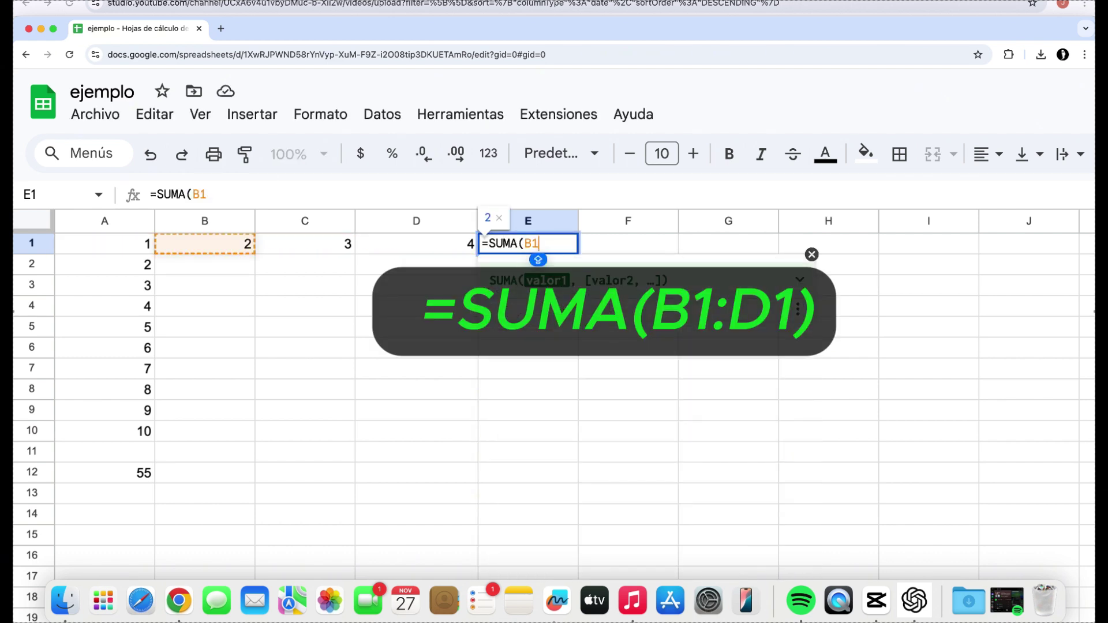
{"action": "type", "text": ":"}
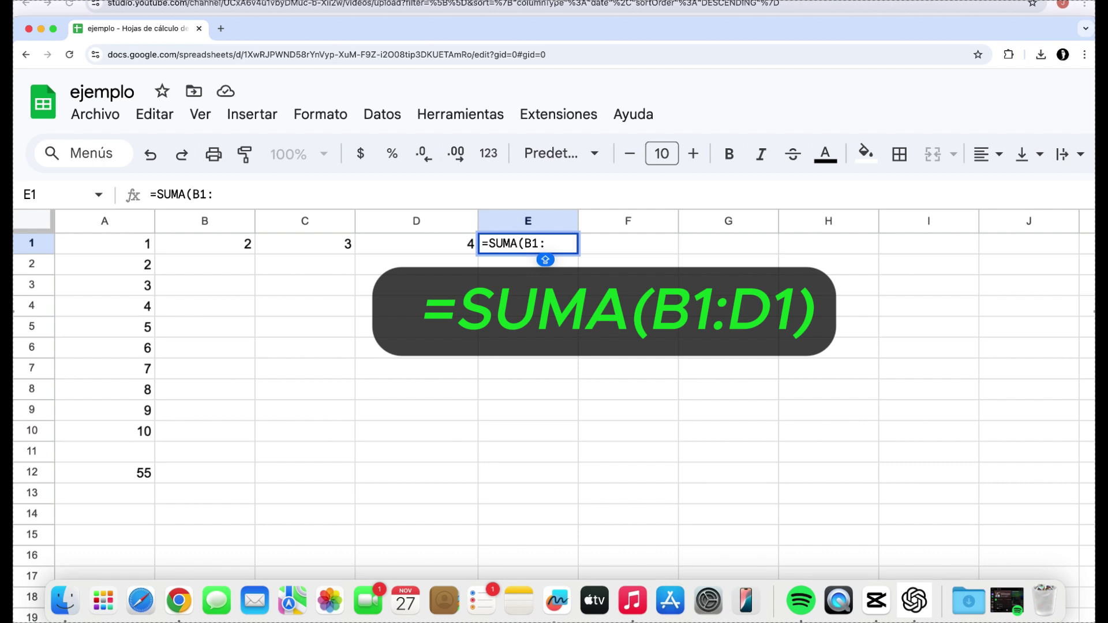
{"action": "type", "text": "D1"}
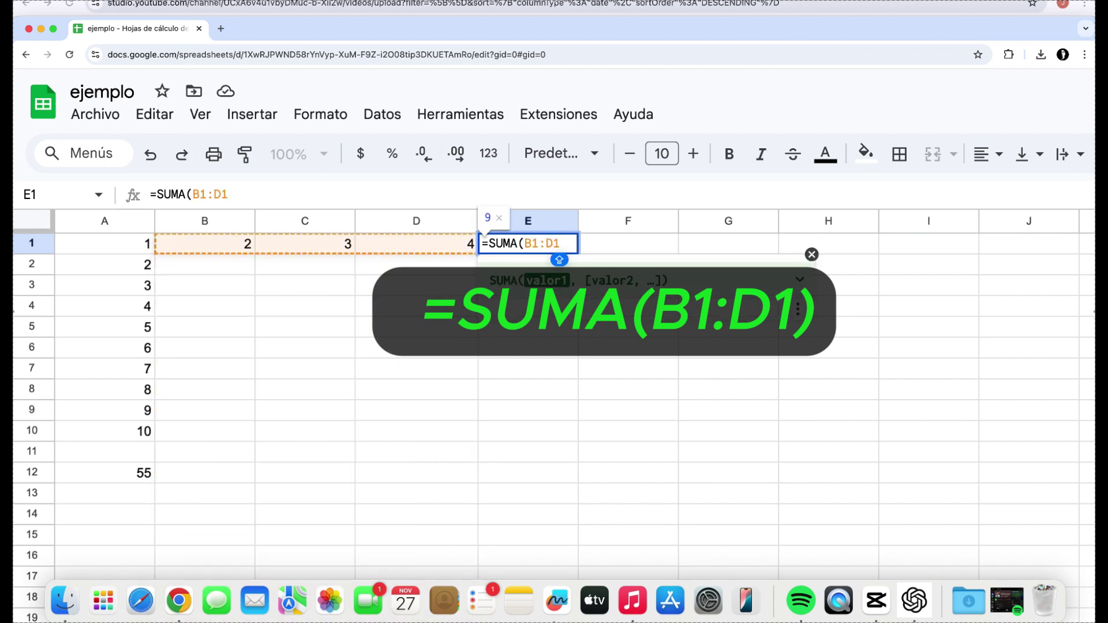
{"action": "type", "text": ")"}
{"action": "key", "text": "Return"}
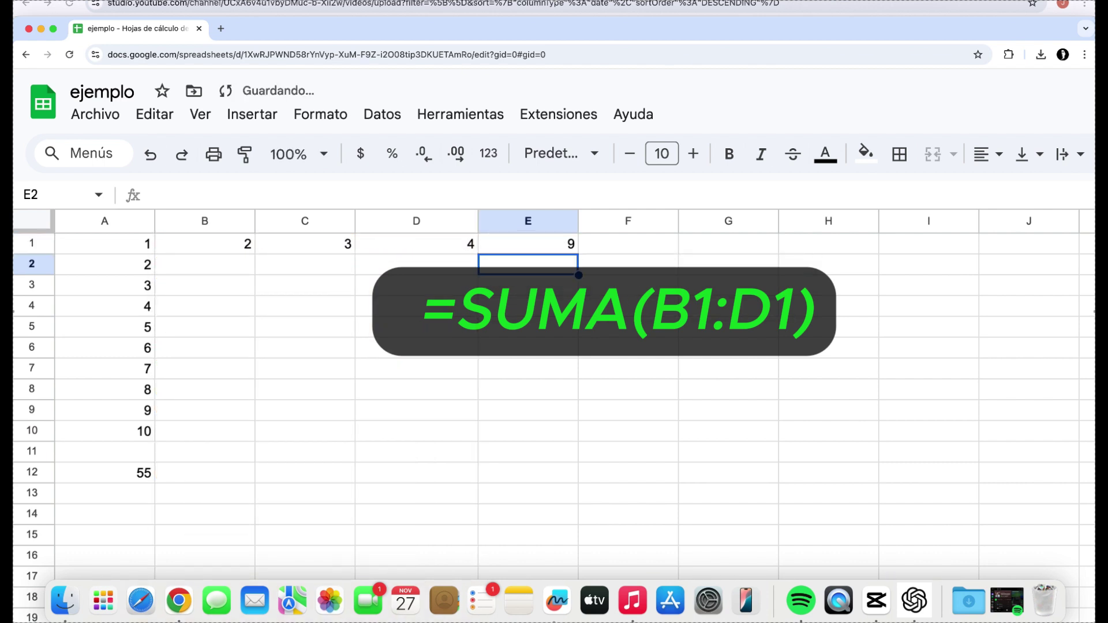
Edit E1's formula to =SUMA(B1:D10) so it totals 90, declining the autofill suggestion.
{"action": "left_click", "coordinate": [568, 244]}
{"action": "double_click", "coordinate": [565, 245]}
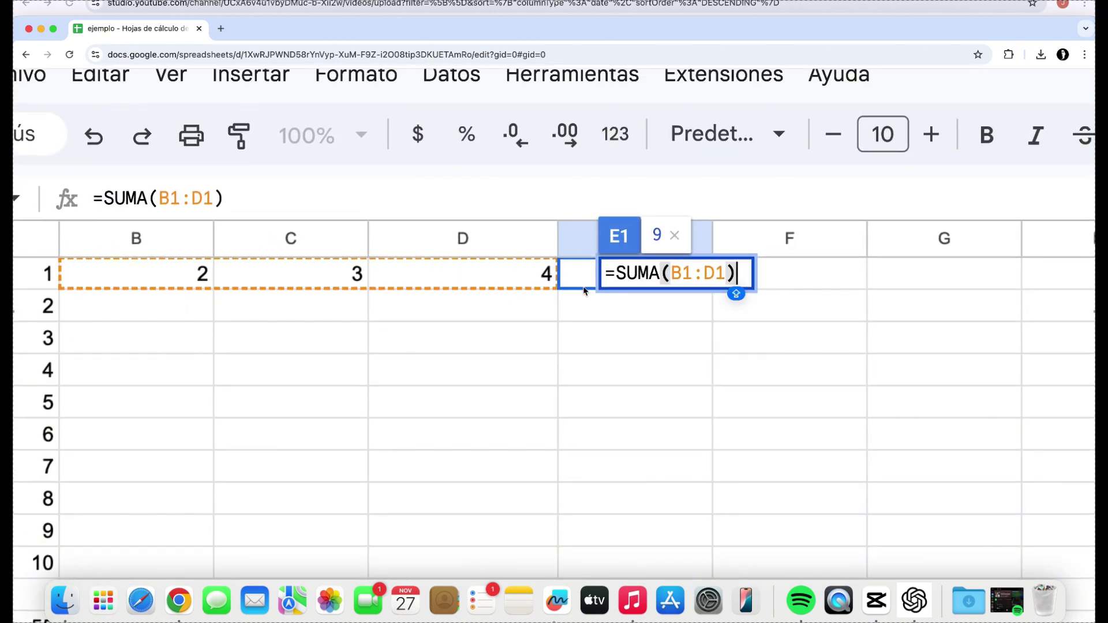
{"action": "key", "text": "Return"}
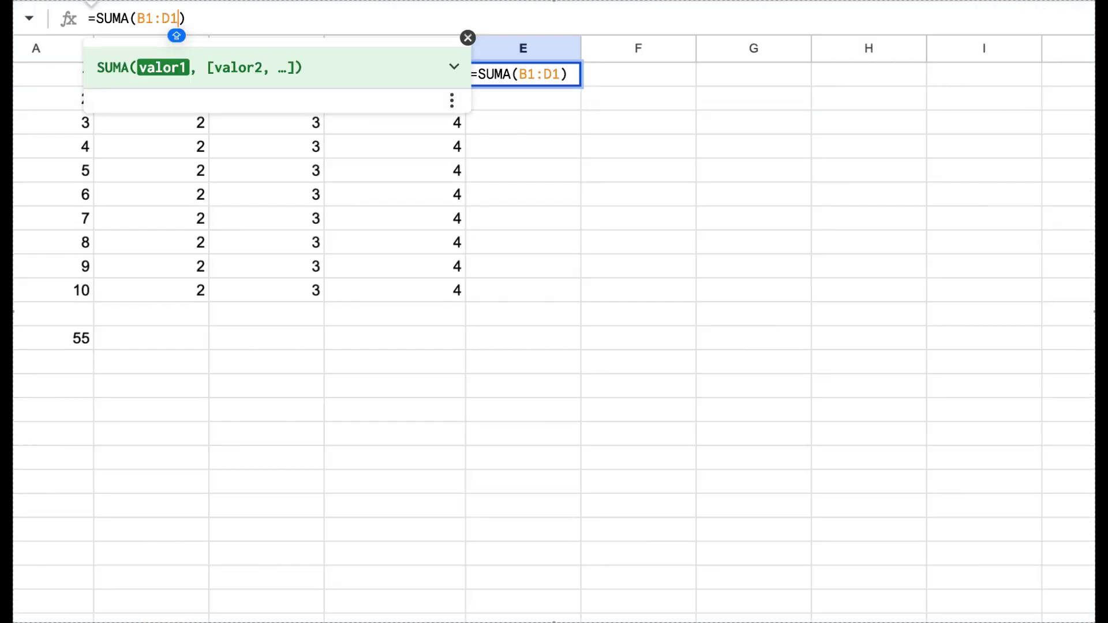
{"action": "type", "text": "0"}
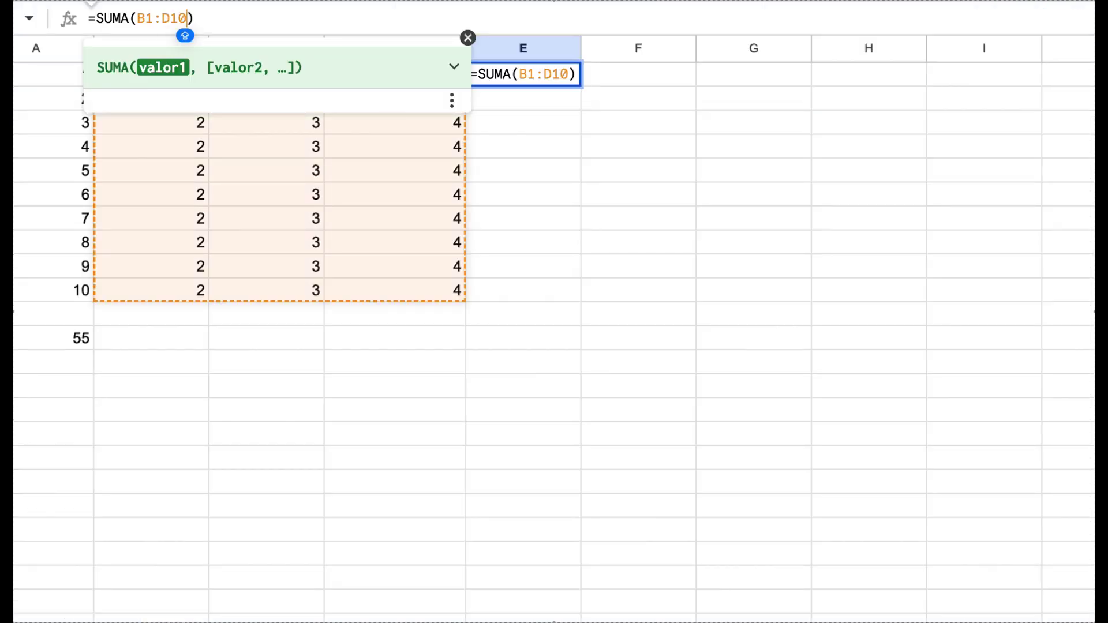
{"action": "key", "text": "Return"}
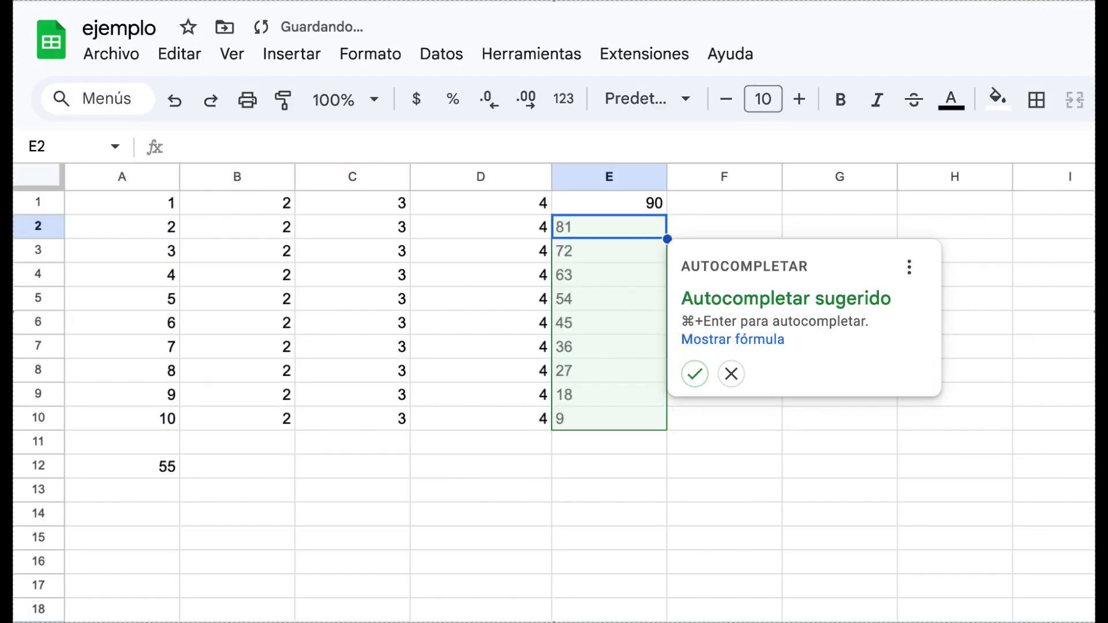
{"action": "left_click", "coordinate": [652, 474]}
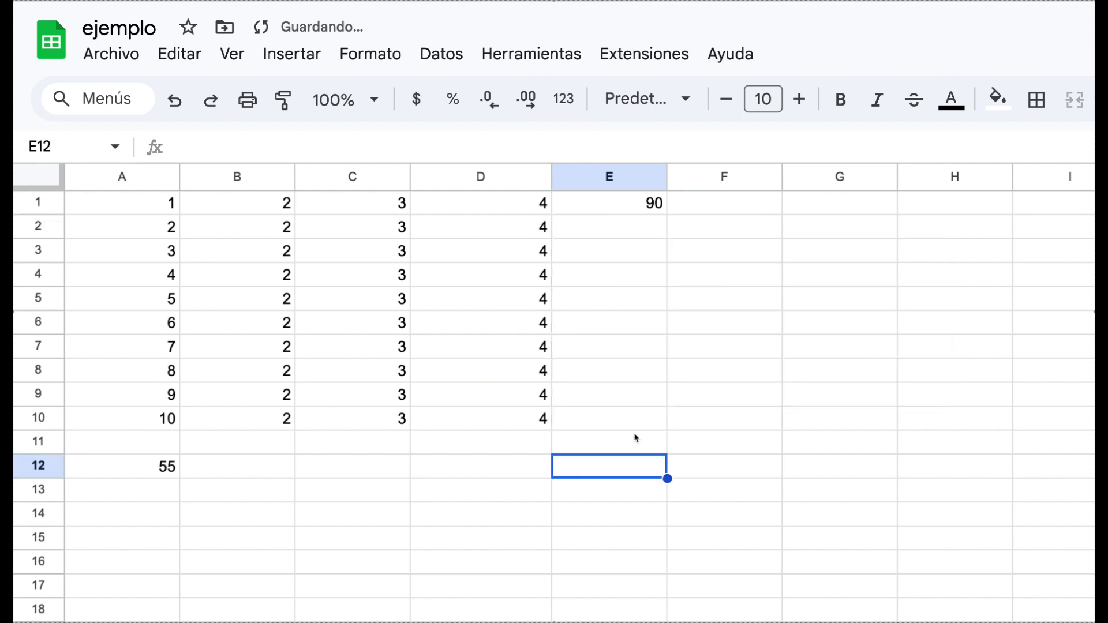
{"action": "double_click", "coordinate": [616, 210]}
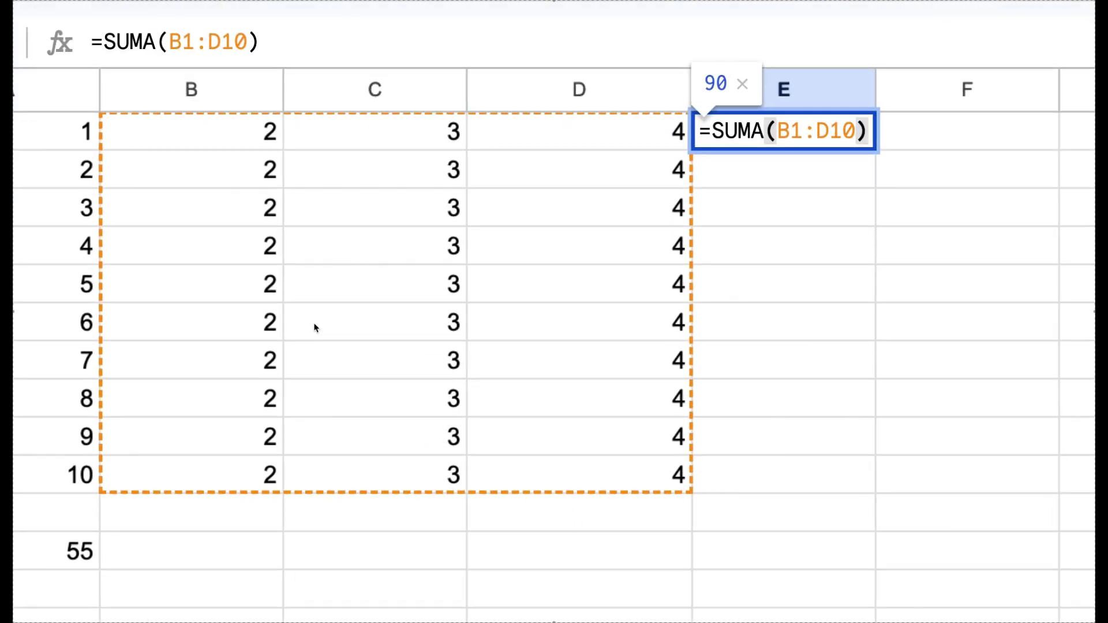
Insert =SUMA(D3:D10) into D12 from the Functions menu, showing 32.
{"action": "left_click", "coordinate": [944, 58]}
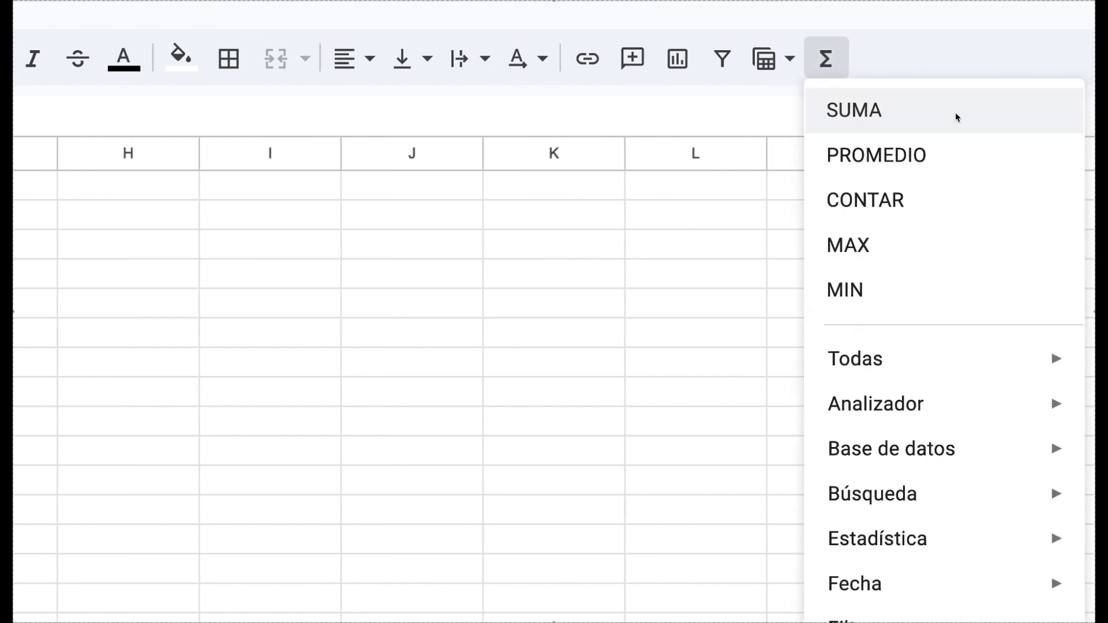
{"action": "left_click", "coordinate": [956, 117]}
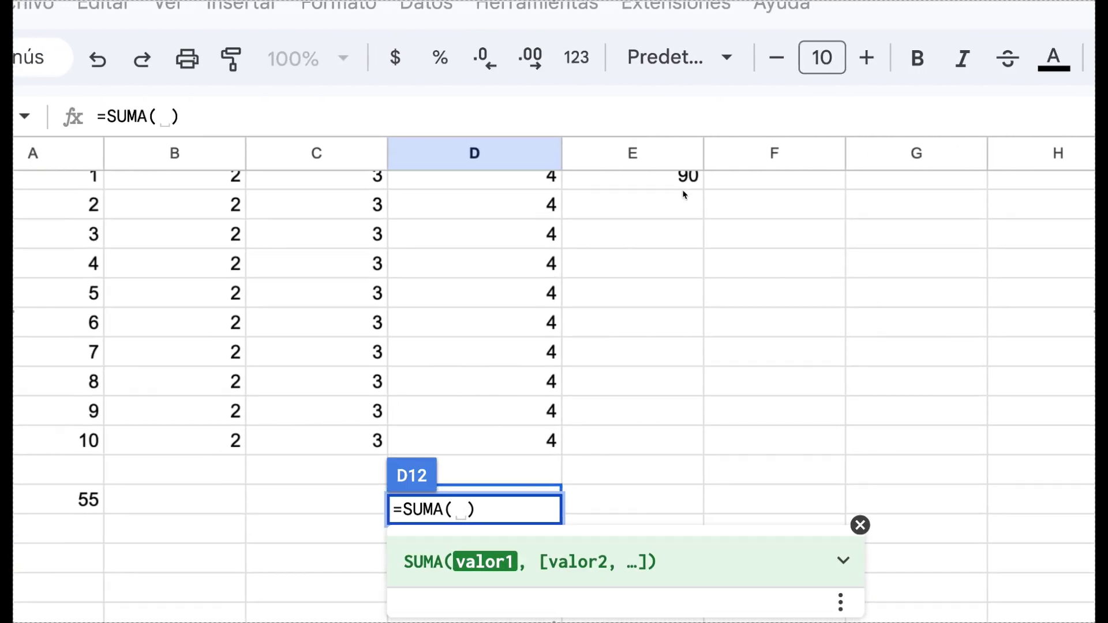
{"action": "scroll", "coordinate": [628, 255], "scroll_direction": "down", "scroll_amount": 3}
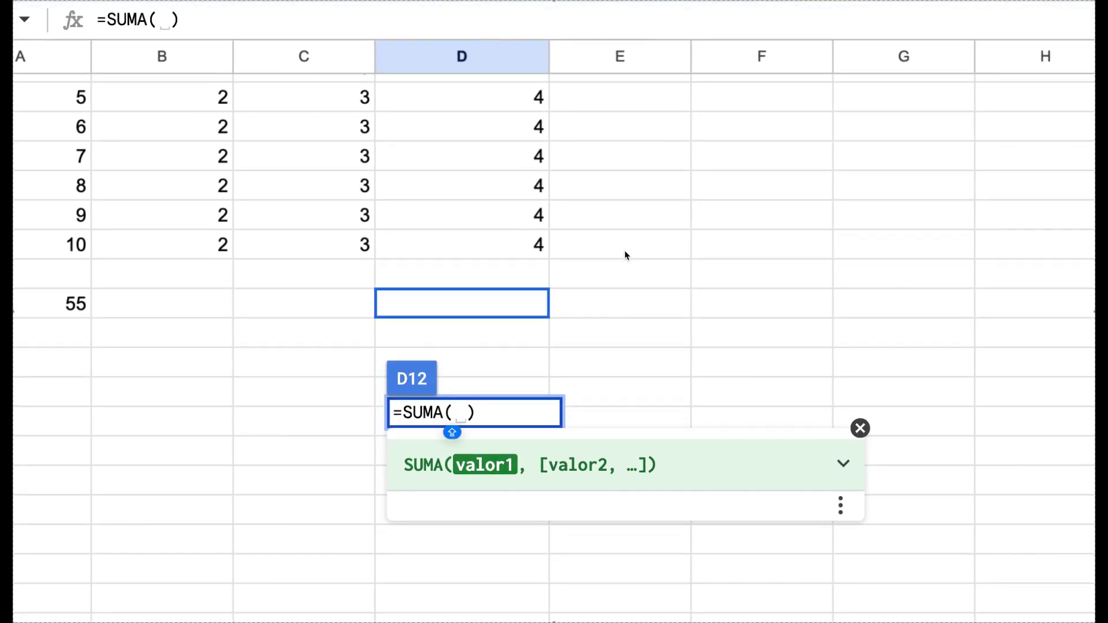
{"action": "scroll", "coordinate": [625, 252], "scroll_direction": "down", "scroll_amount": 4}
{"action": "scroll", "coordinate": [608, 253], "scroll_direction": "down", "scroll_amount": 8}
{"action": "scroll", "coordinate": [577, 240], "scroll_direction": "up", "scroll_amount": 12}
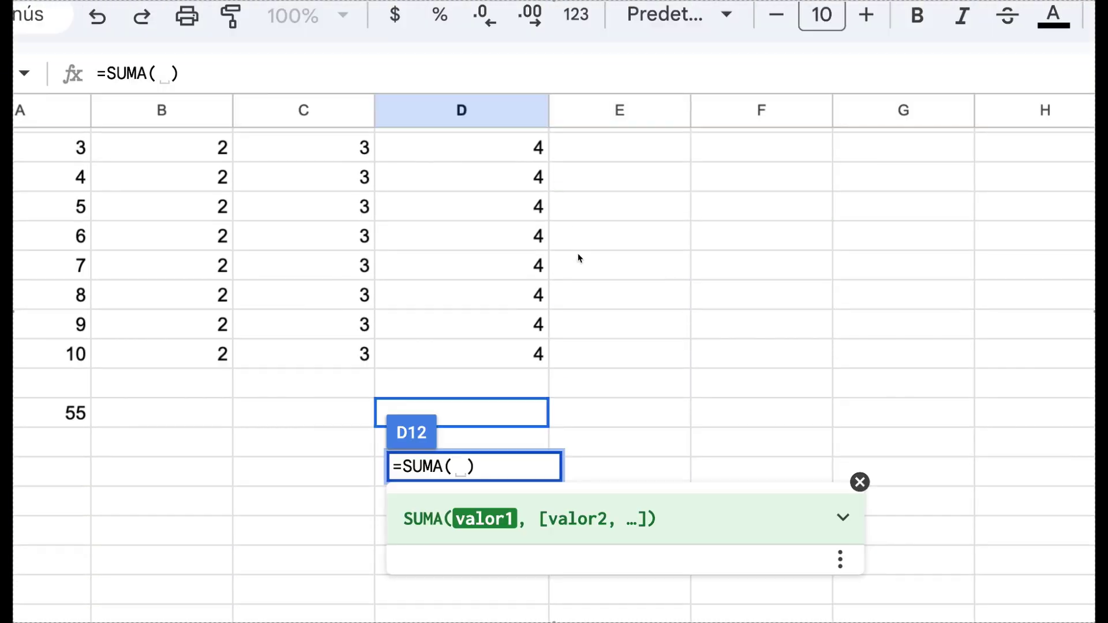
{"action": "left_click_drag", "start_coordinate": [527, 148], "coordinate": [532, 353]}
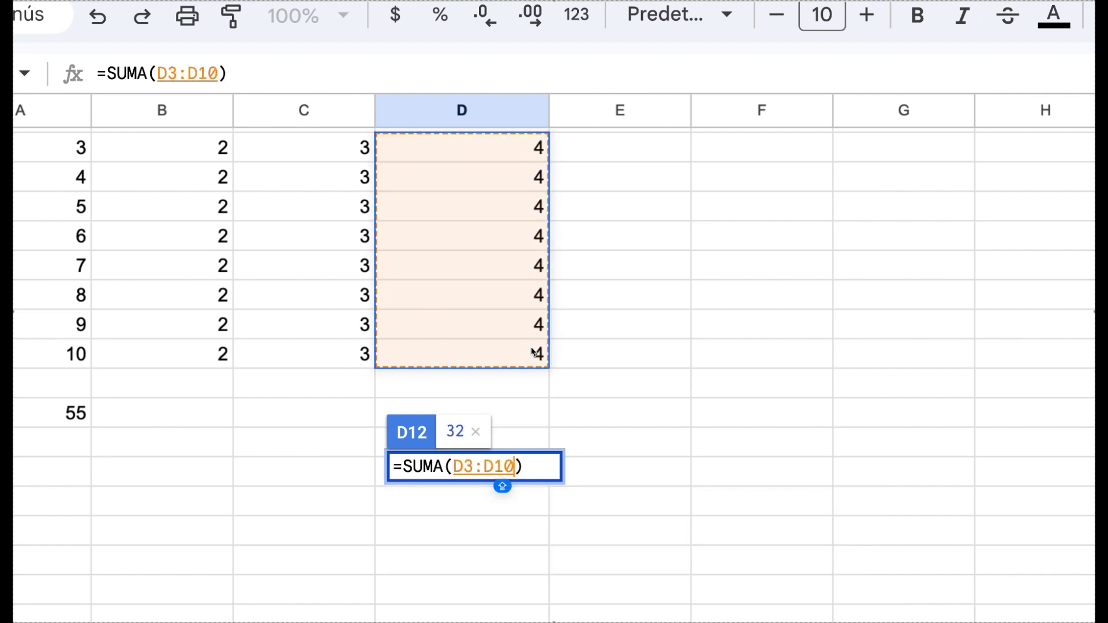
{"action": "key", "text": "Return"}
Insert =SUMA(C1:C10) into C12 from the Functions menu, showing 30.
{"action": "left_click", "coordinate": [518, 423]}
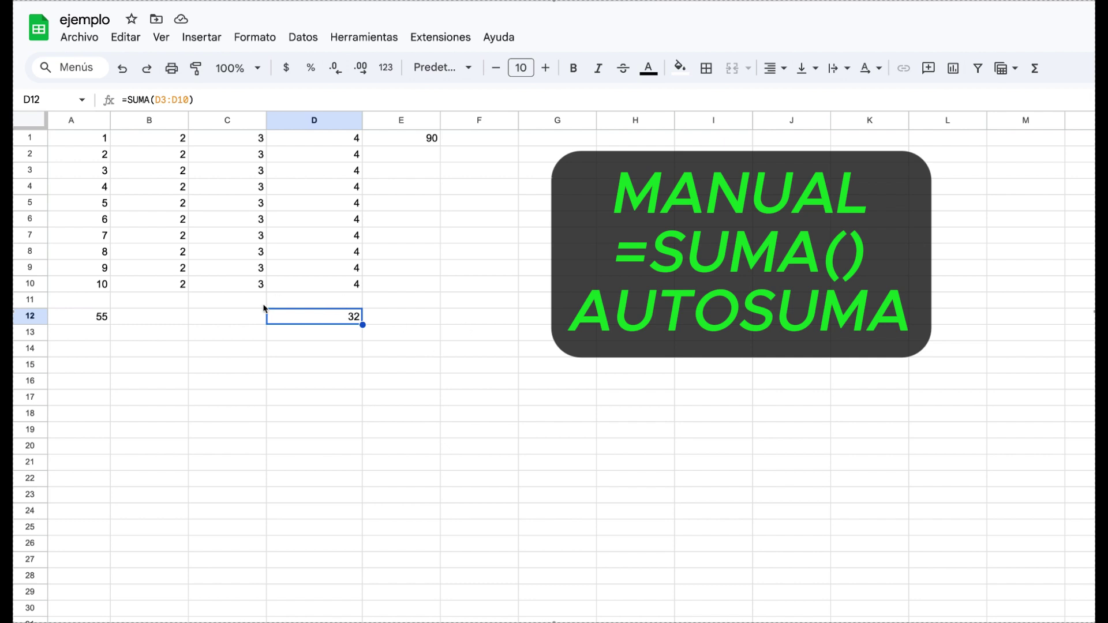
{"action": "left_click", "coordinate": [246, 313]}
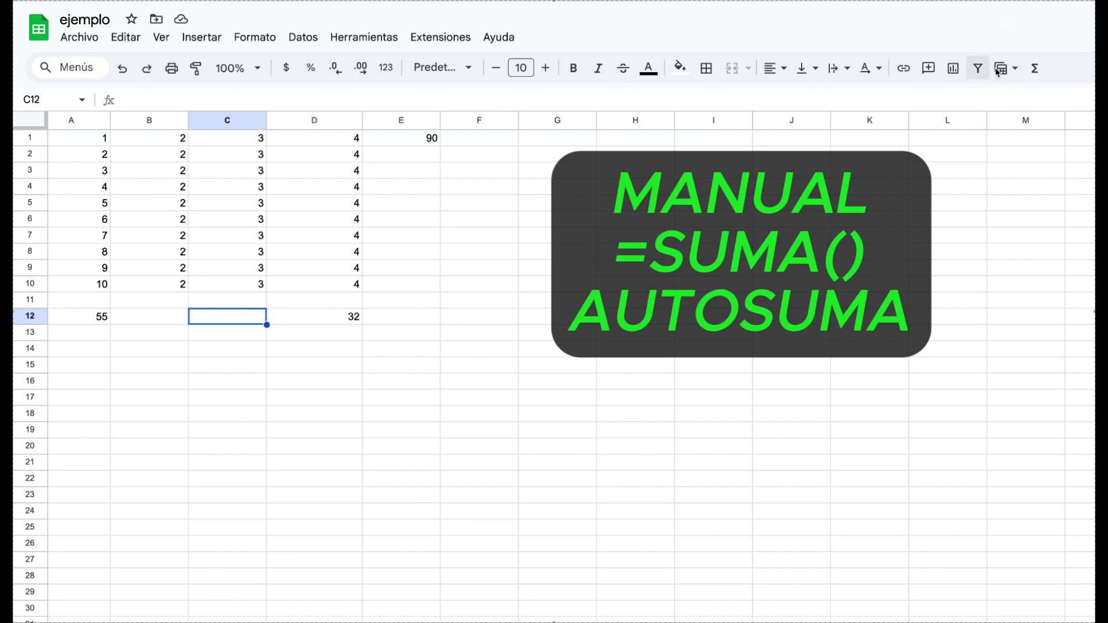
{"action": "left_click", "coordinate": [1035, 68]}
{"action": "left_click", "coordinate": [1042, 98]}
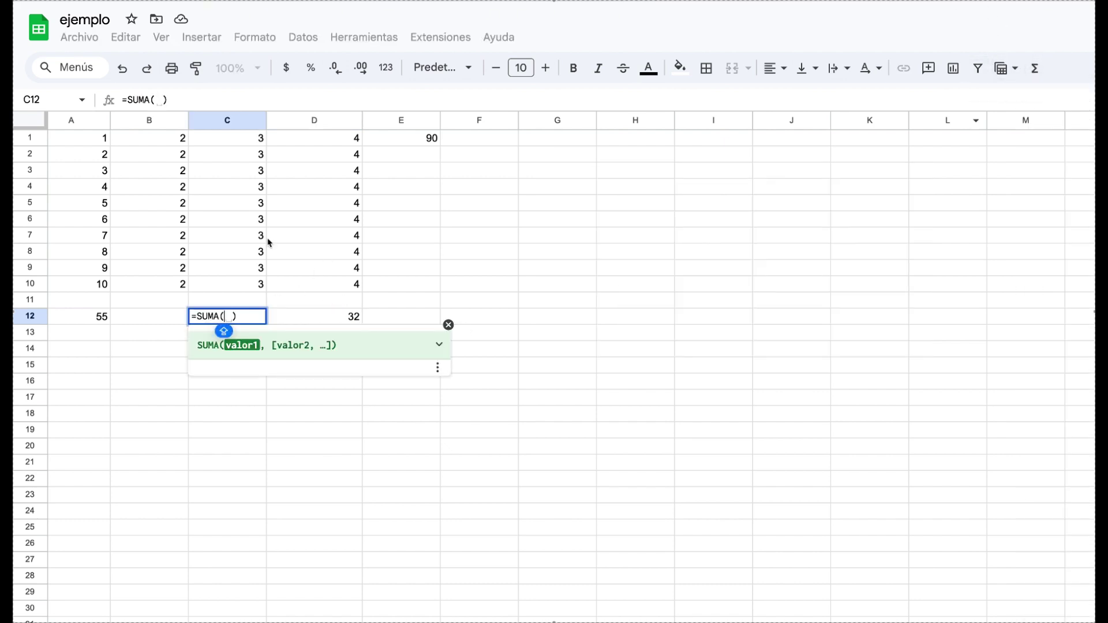
{"action": "left_click_drag", "start_coordinate": [248, 140], "coordinate": [247, 295]}
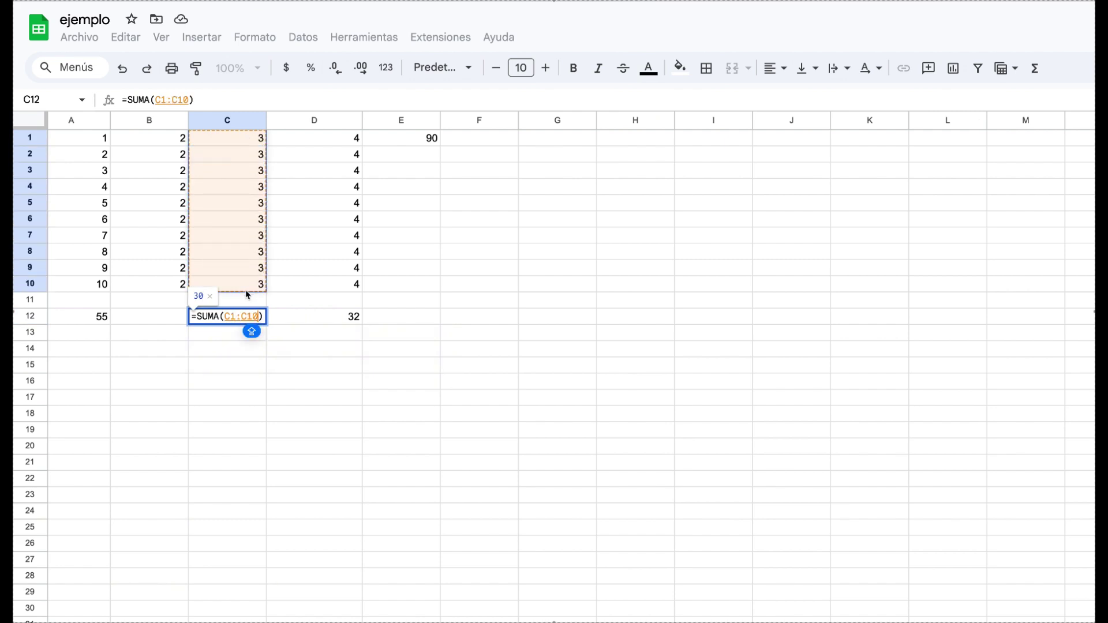
{"action": "key", "text": "Return"}
{"action": "left_click", "coordinate": [243, 322]}
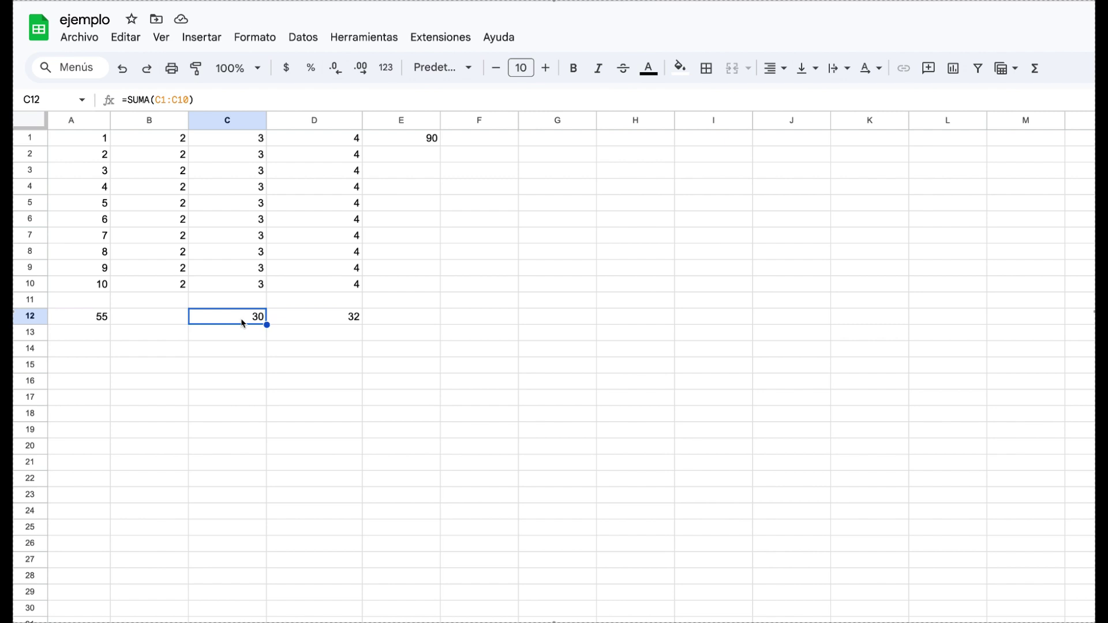
{"action": "double_click", "coordinate": [243, 322]}
{"action": "key", "text": "Return"}
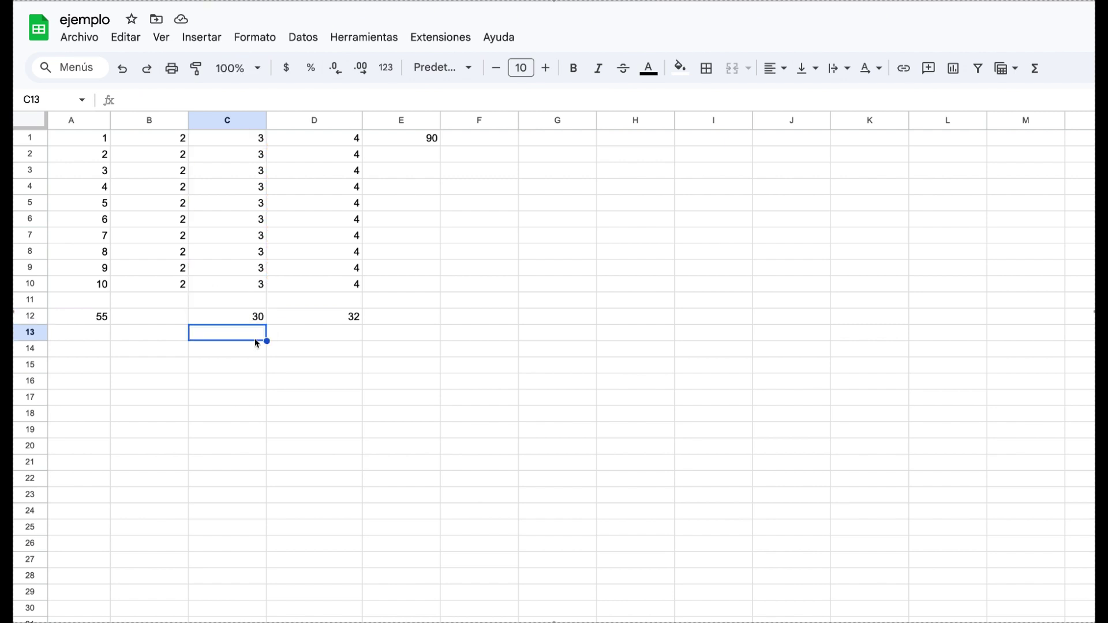